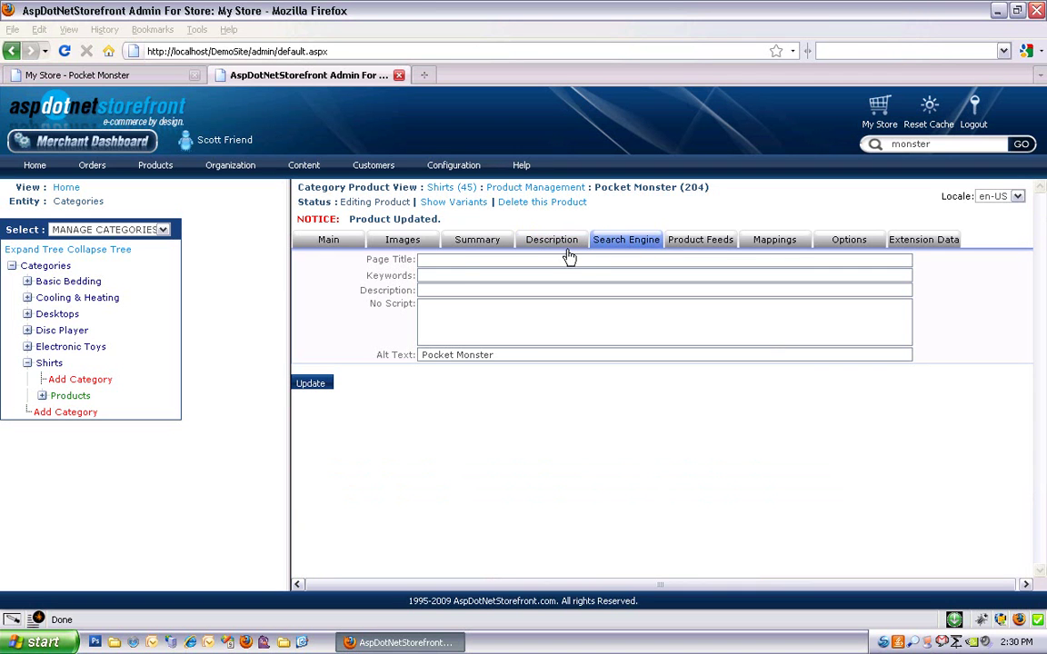
click(552, 259)
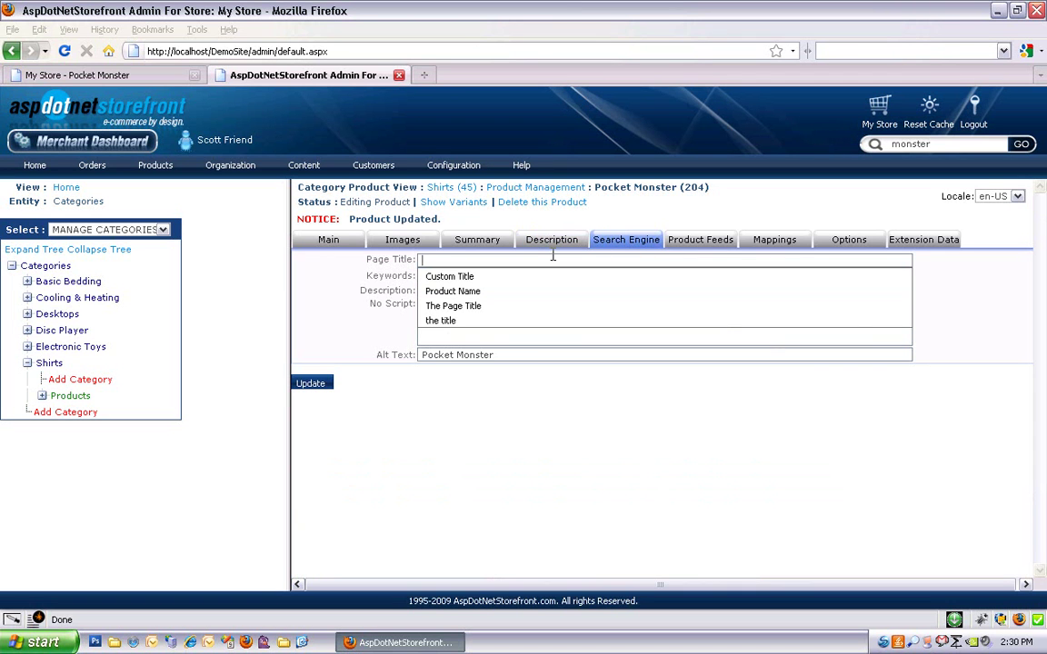
click(364, 267)
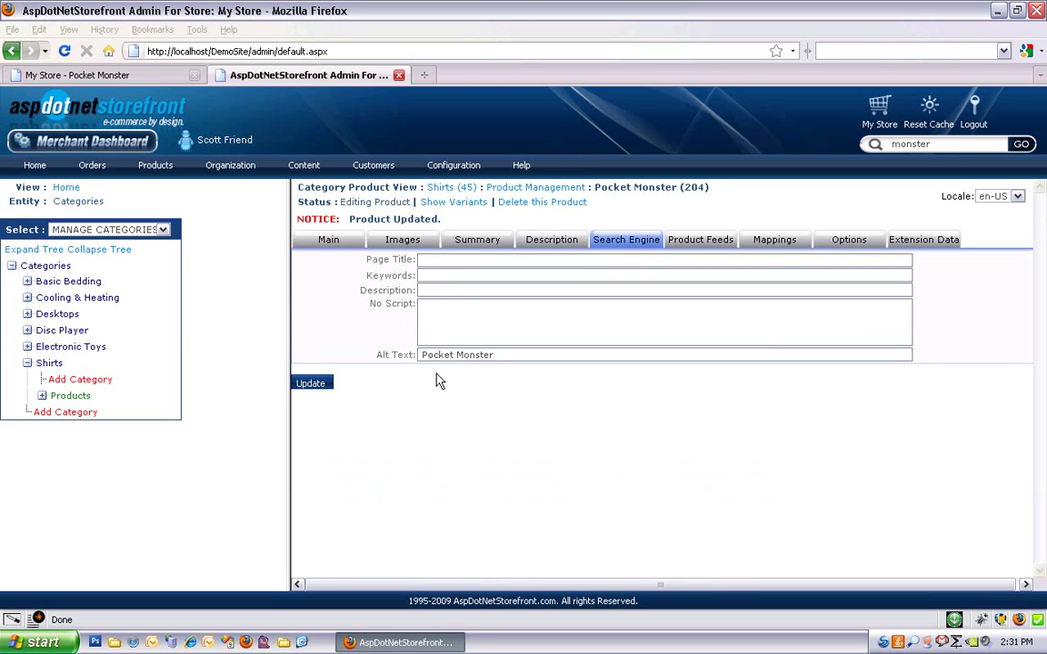
double_click(435, 261)
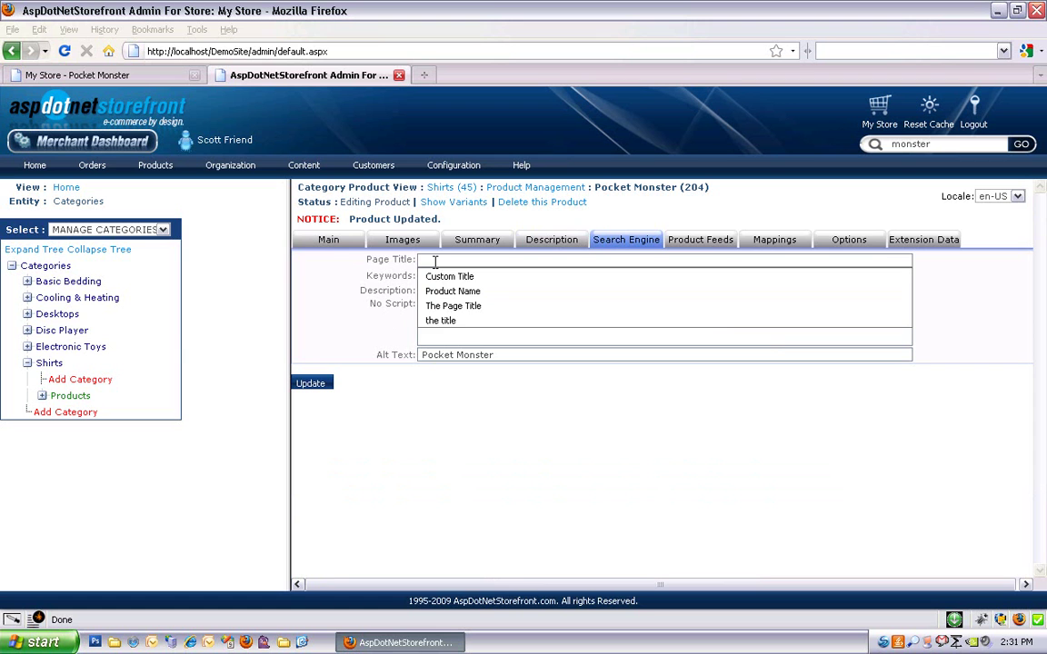
click(341, 249)
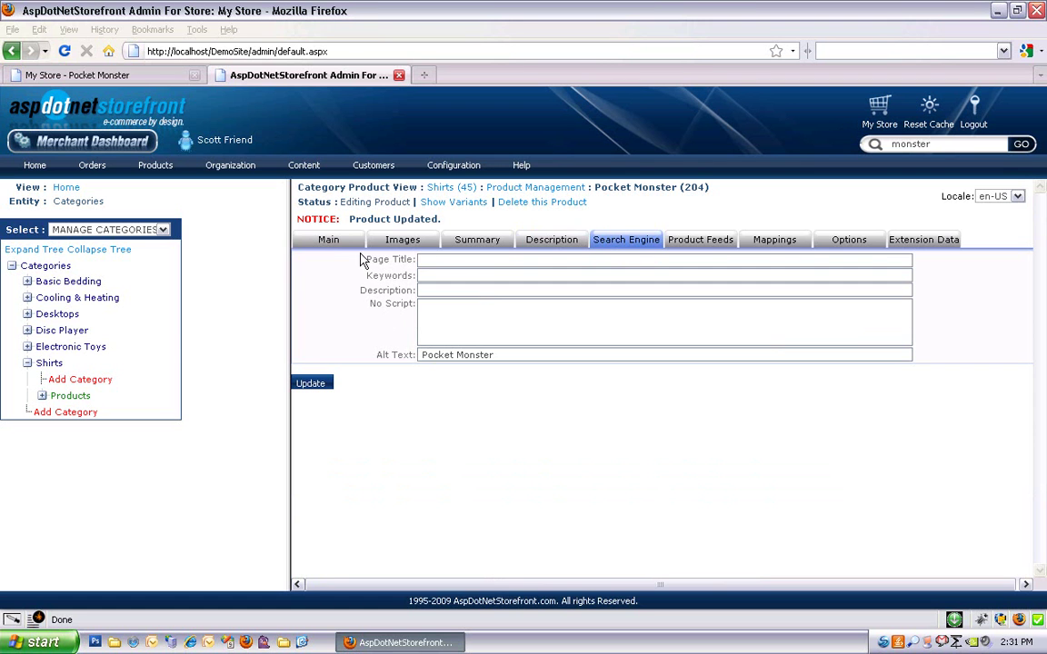
Check the Pocket Monster product page's title in the storefront, and return to the product's search engine settings
click(146, 74)
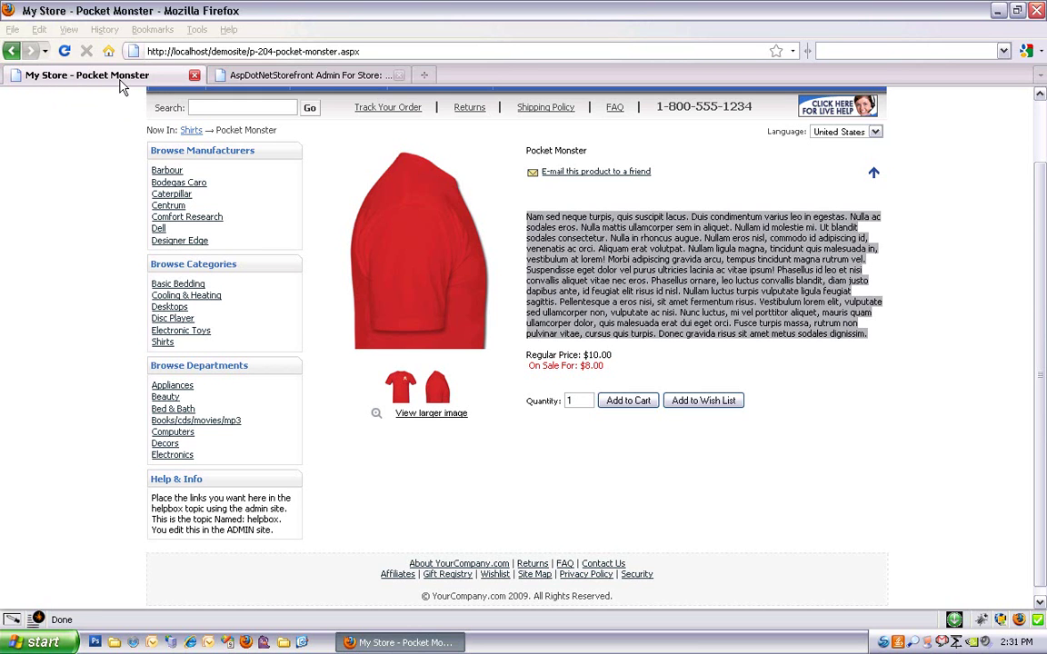
click(264, 77)
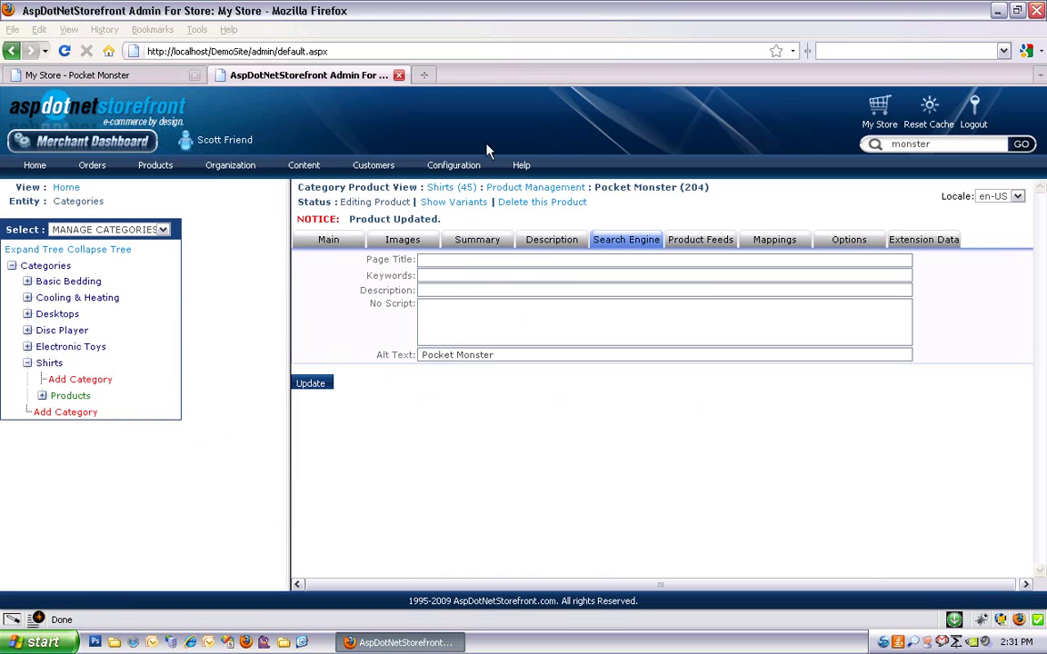
click(503, 264)
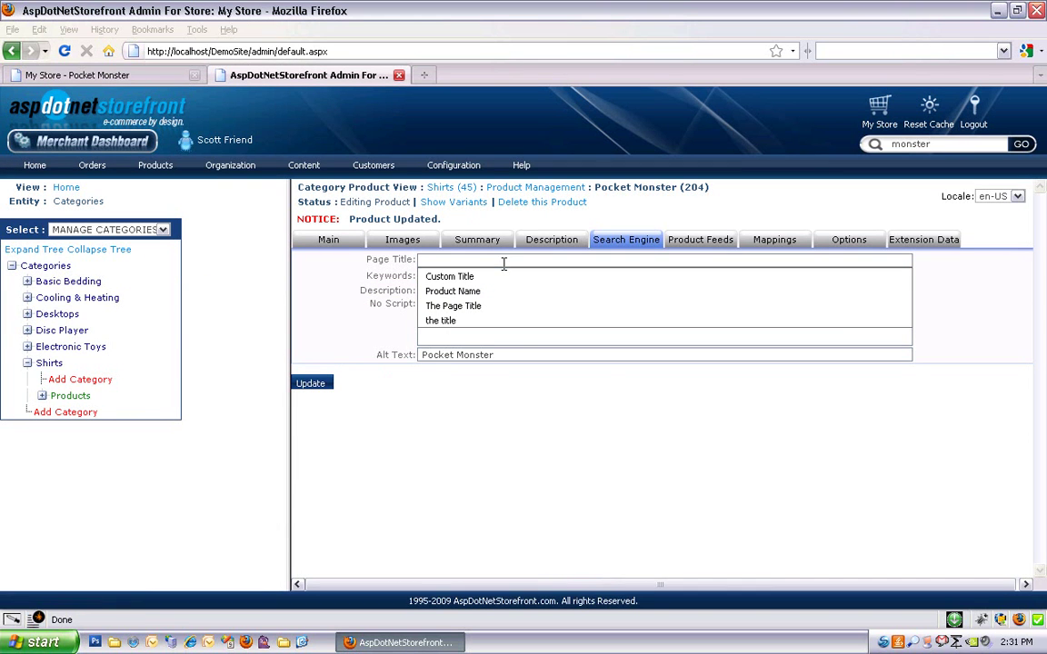
click(345, 253)
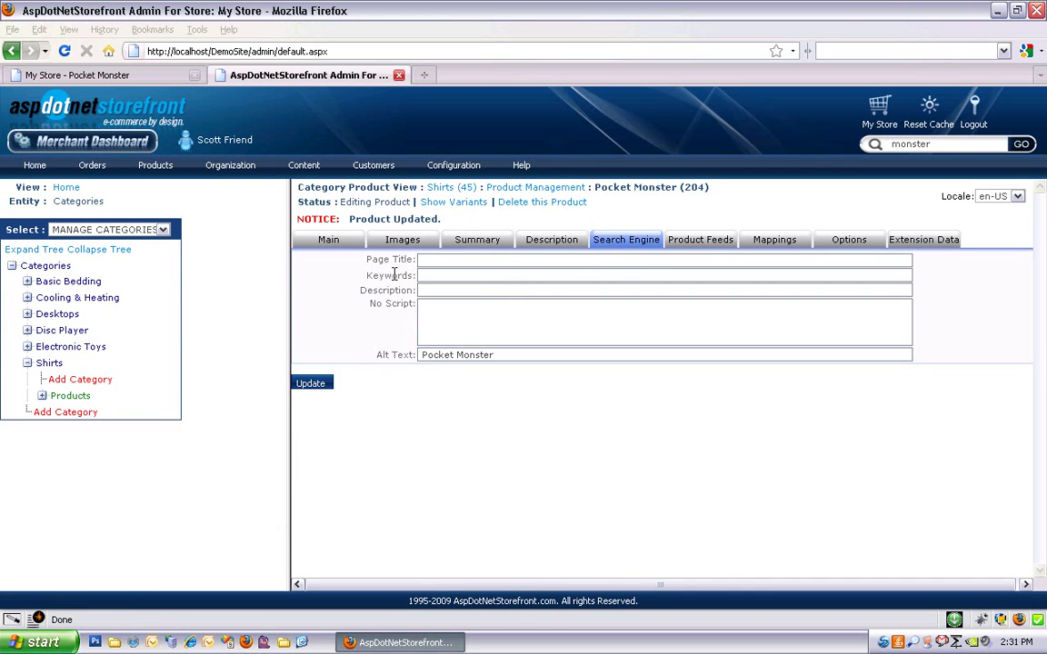
Set the product's page title to "My Custom Title" and save the product
click(439, 259)
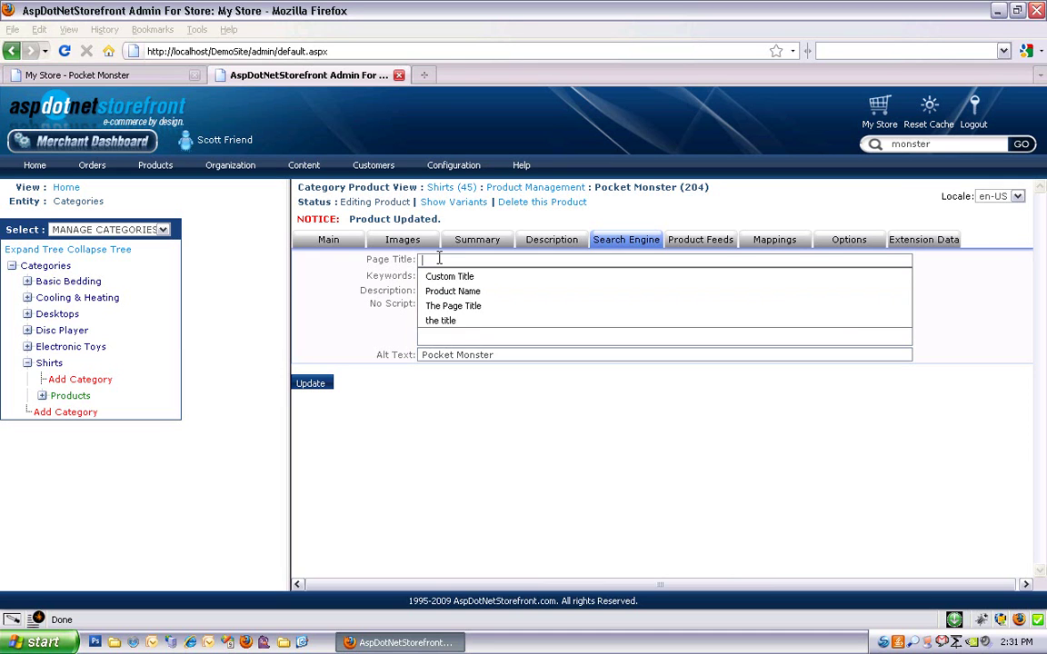
text(My)
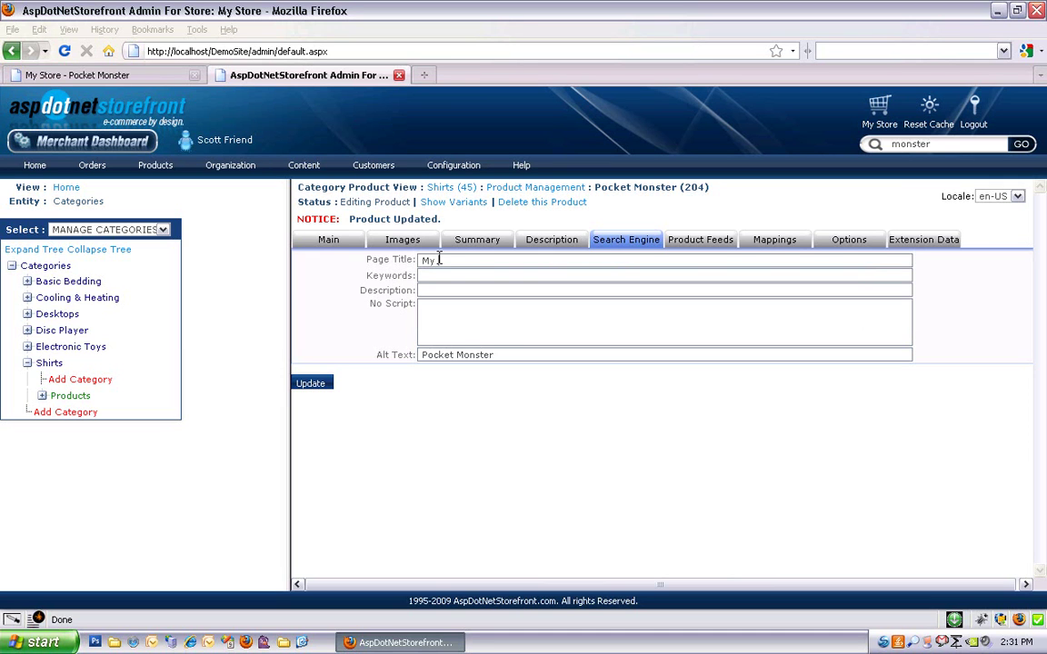
text( Custom Title)
click(320, 384)
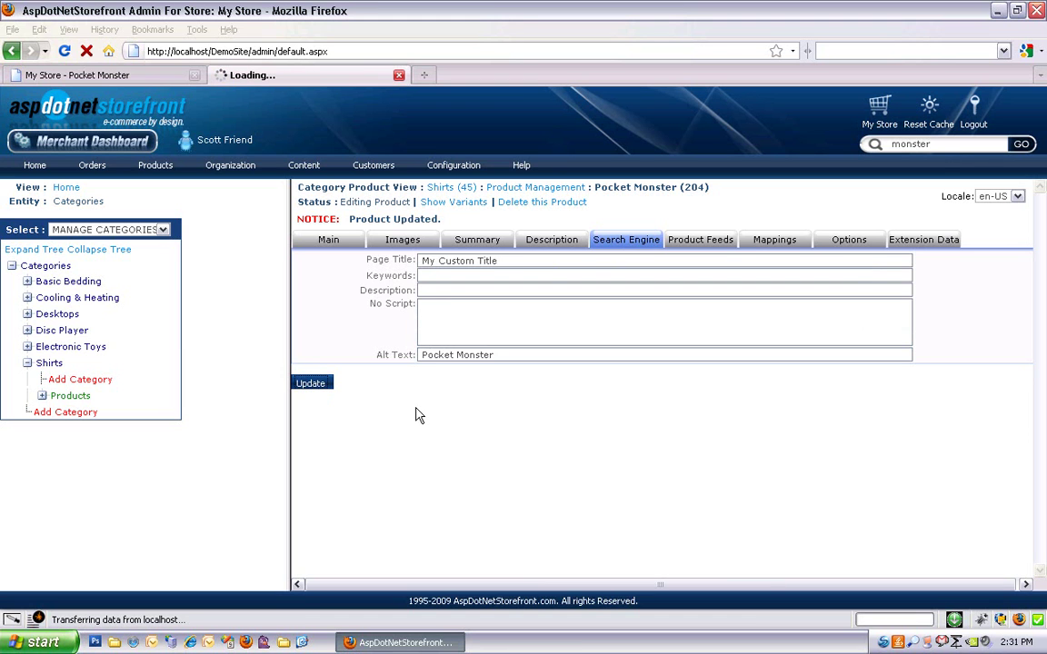
Reload the storefront product page and examine the title, description and keywords tags in its page source
click(162, 79)
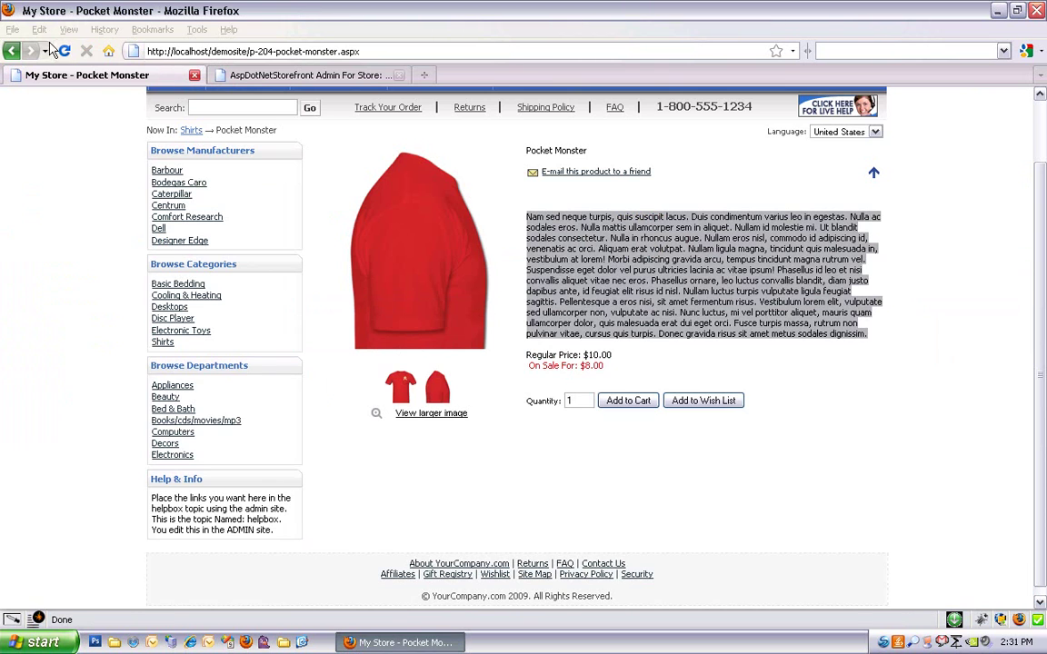
key(F5)
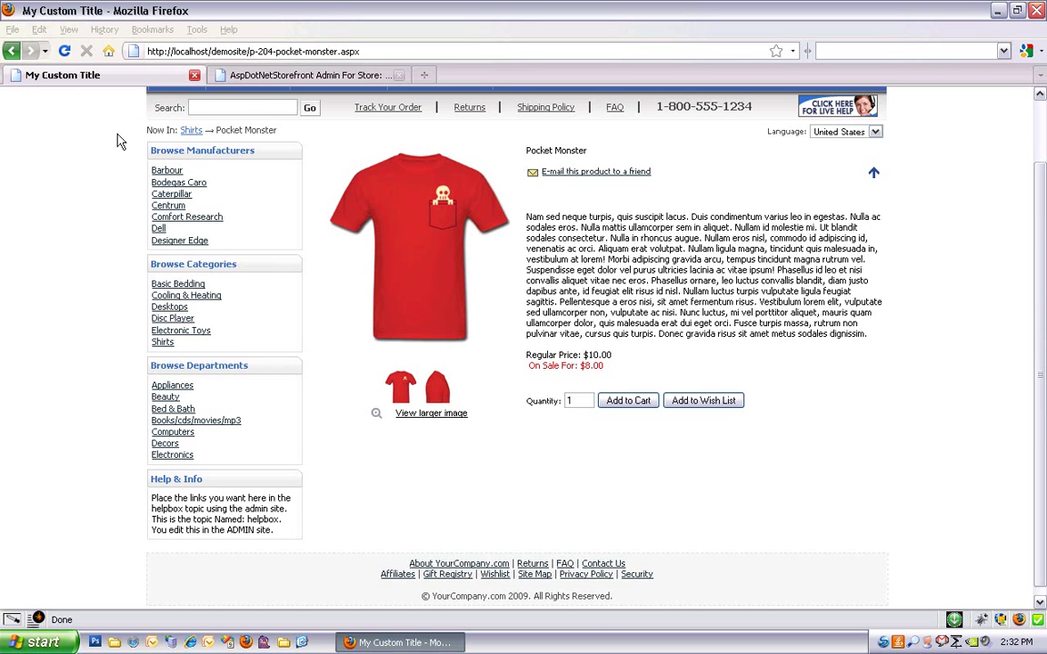
key(ctrl+u)
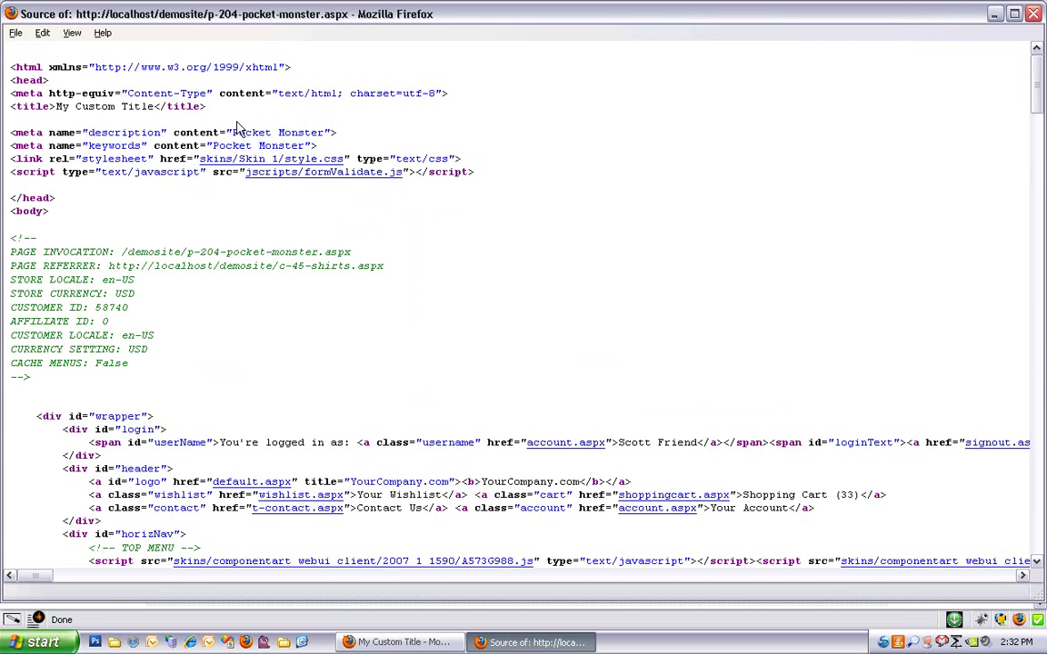
double_click(113, 133)
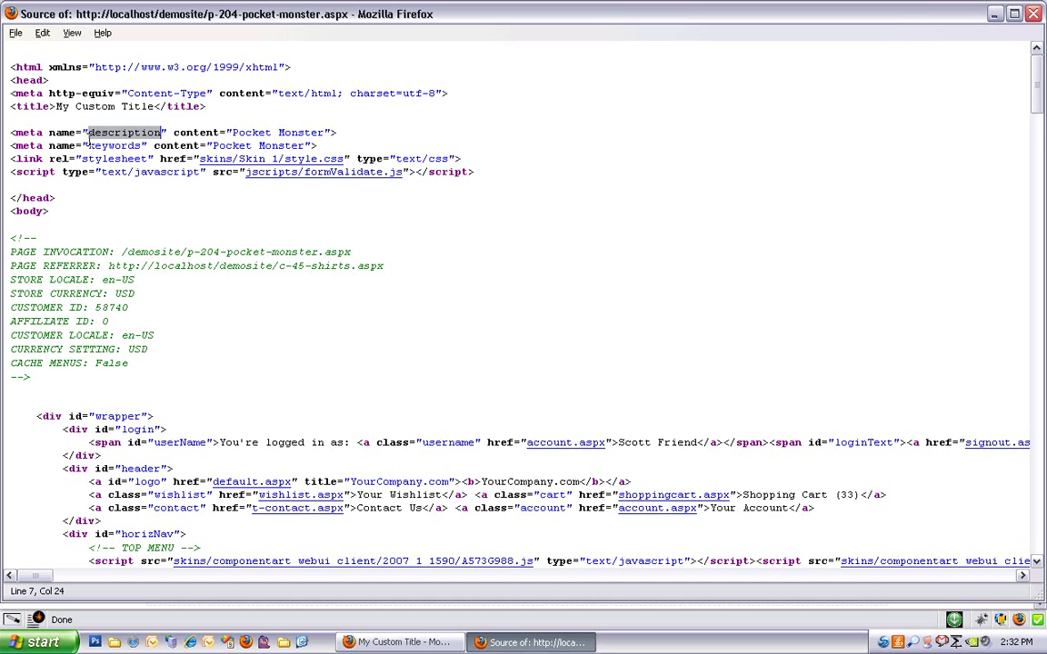
drag(232, 133, 327, 135)
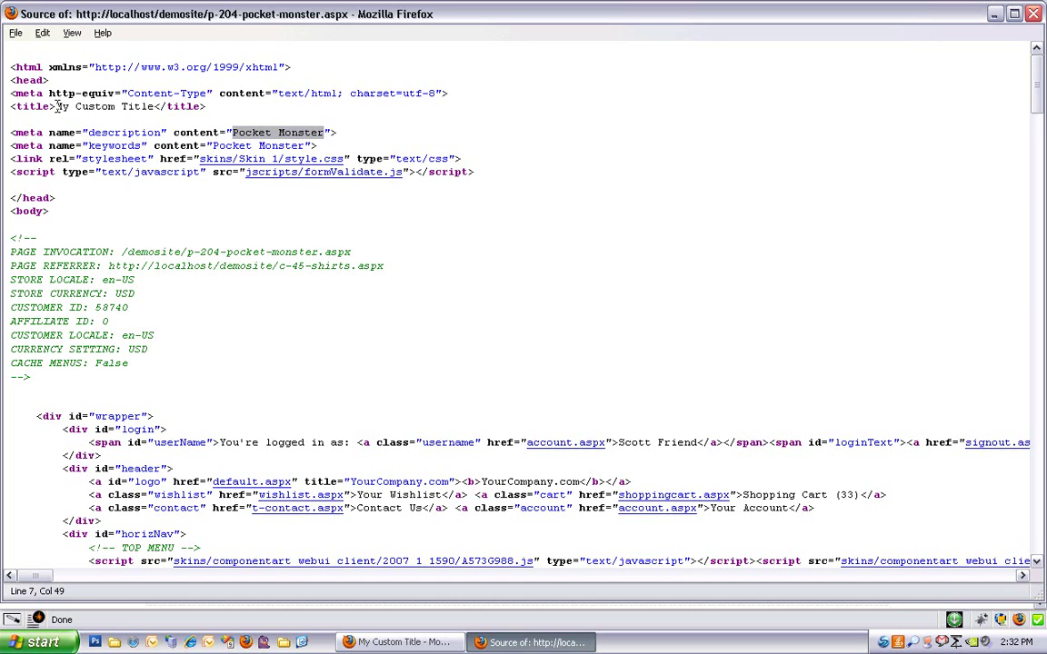
drag(57, 106, 157, 106)
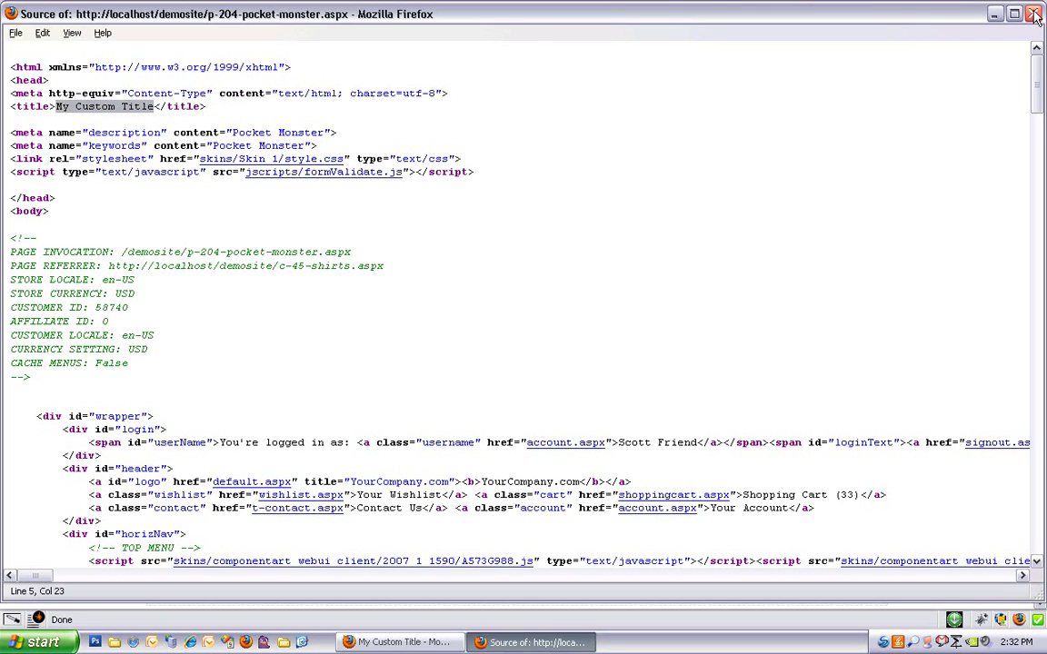
click(116, 132)
double_click(115, 132)
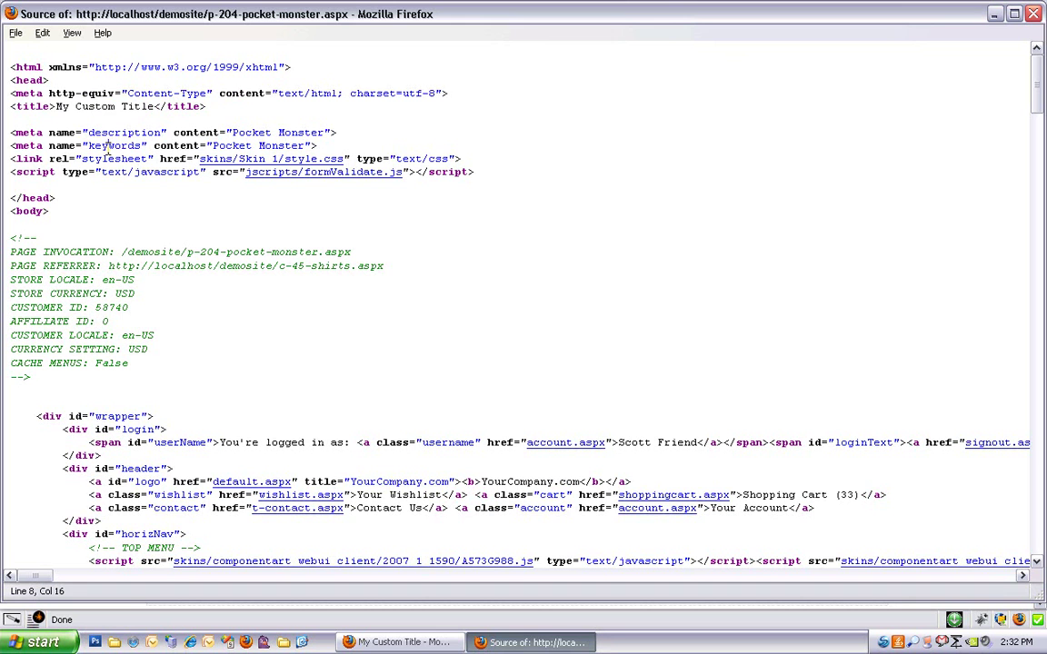
double_click(109, 147)
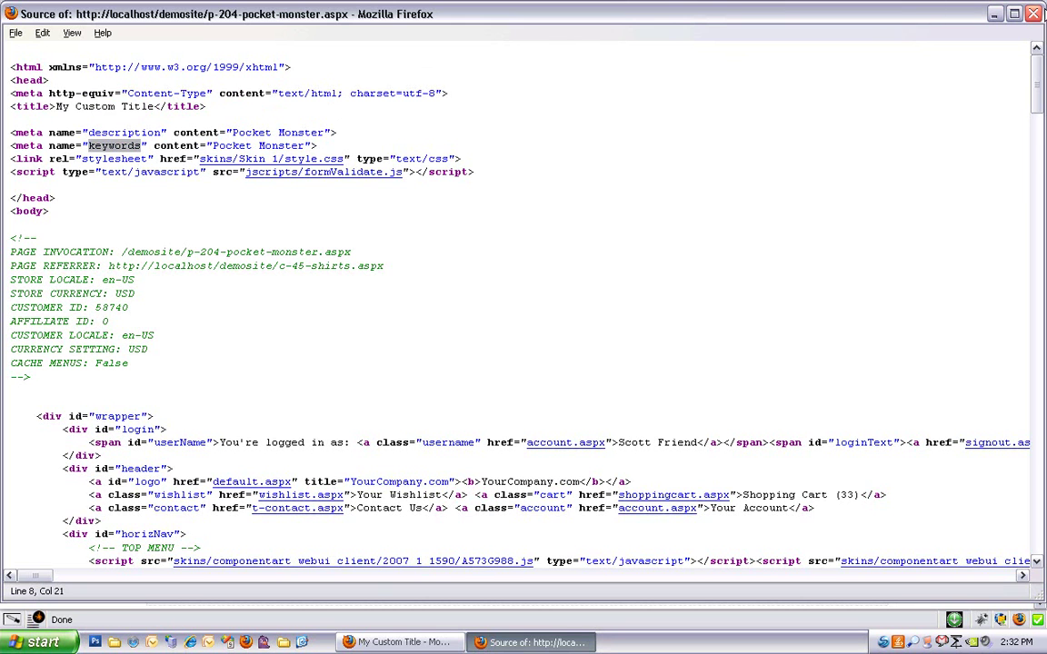
click(1038, 14)
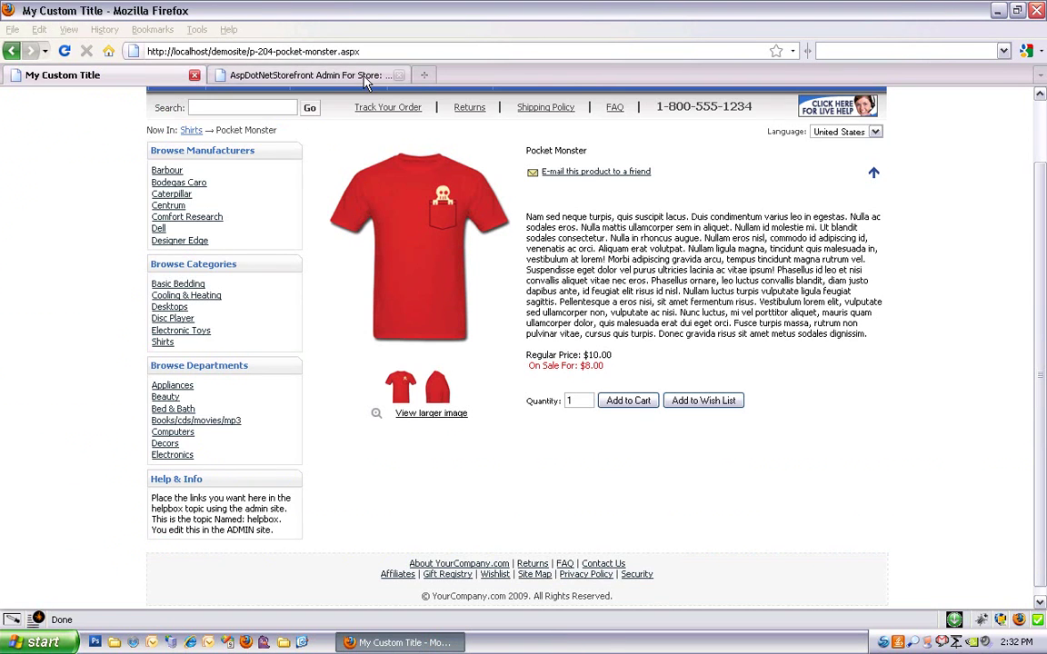
Set the product's search engine keywords to "keyword 1, keyword 2" and description to "This is the a description", and save the product
click(309, 73)
click(436, 272)
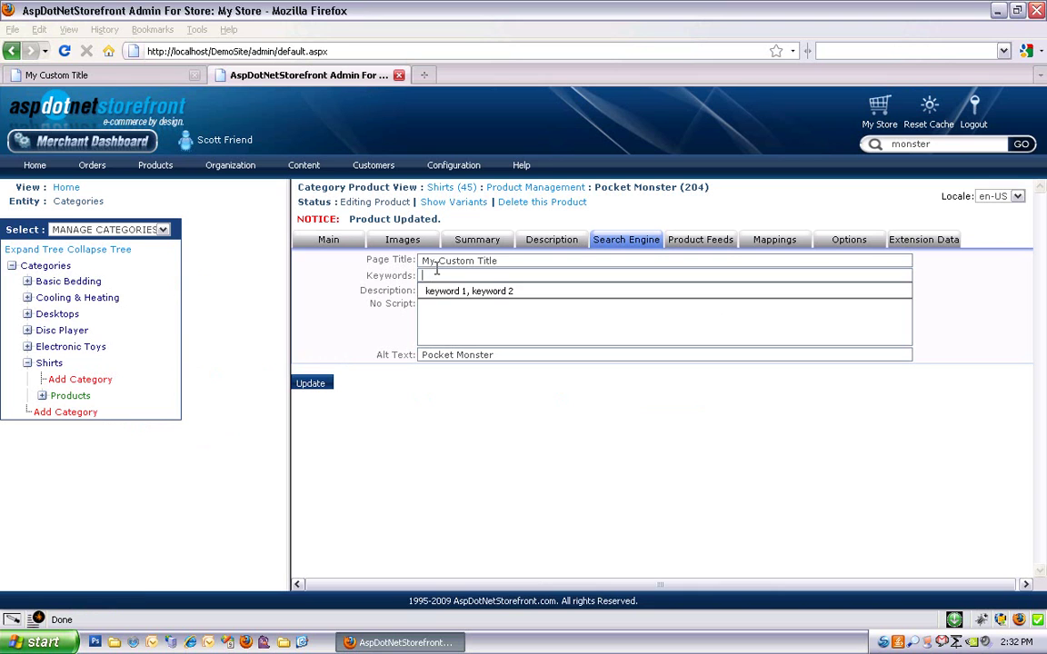
text(k)
key(Down)
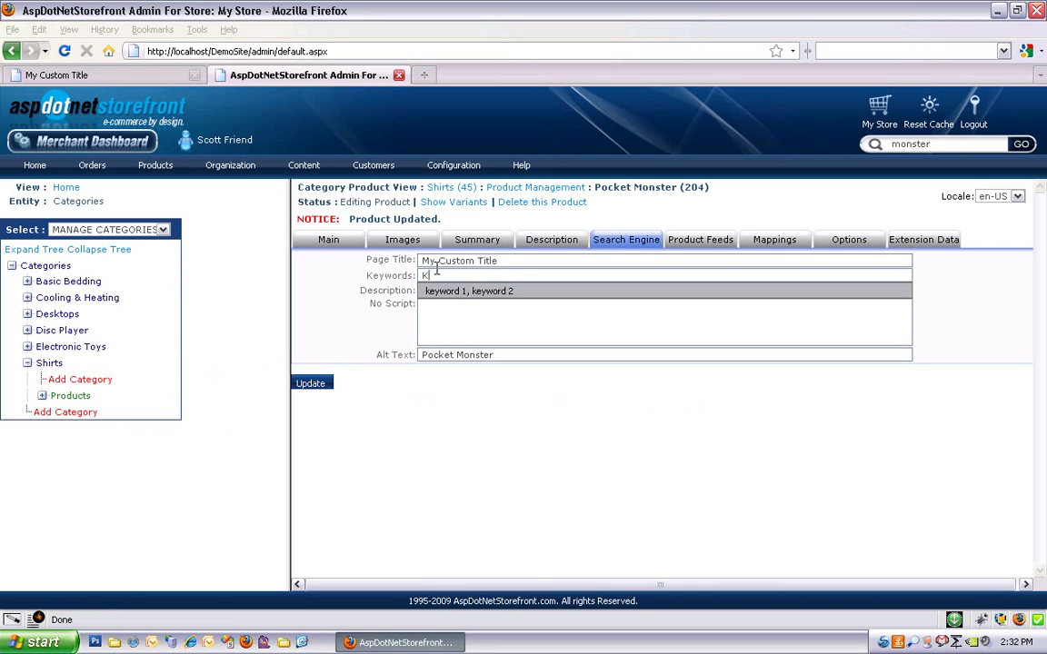
key(Return)
key(Tab)
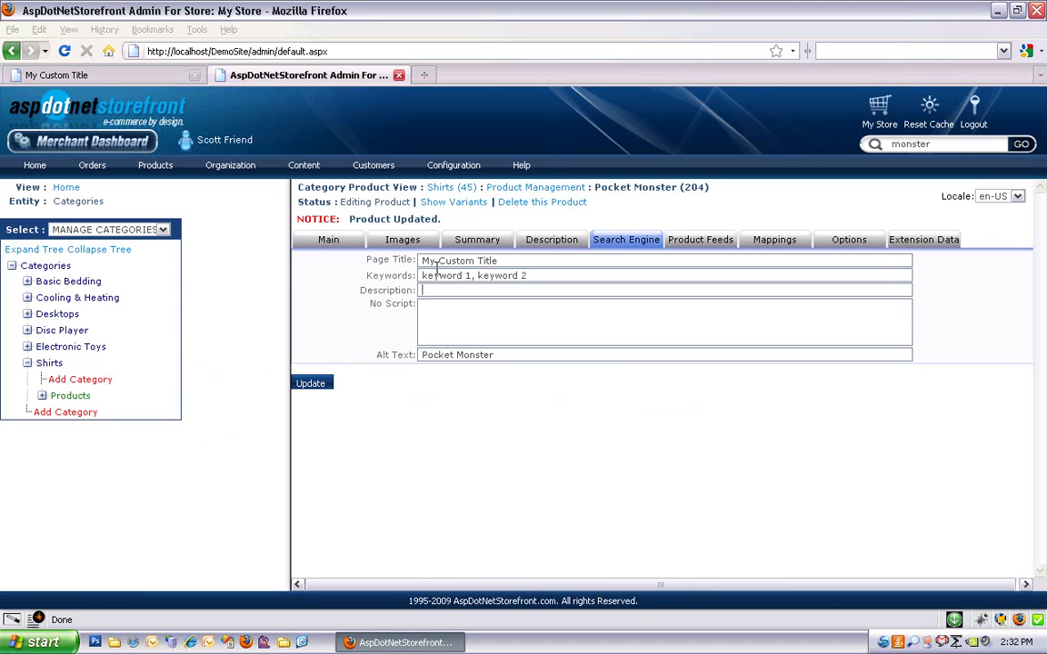
text(This is the a description)
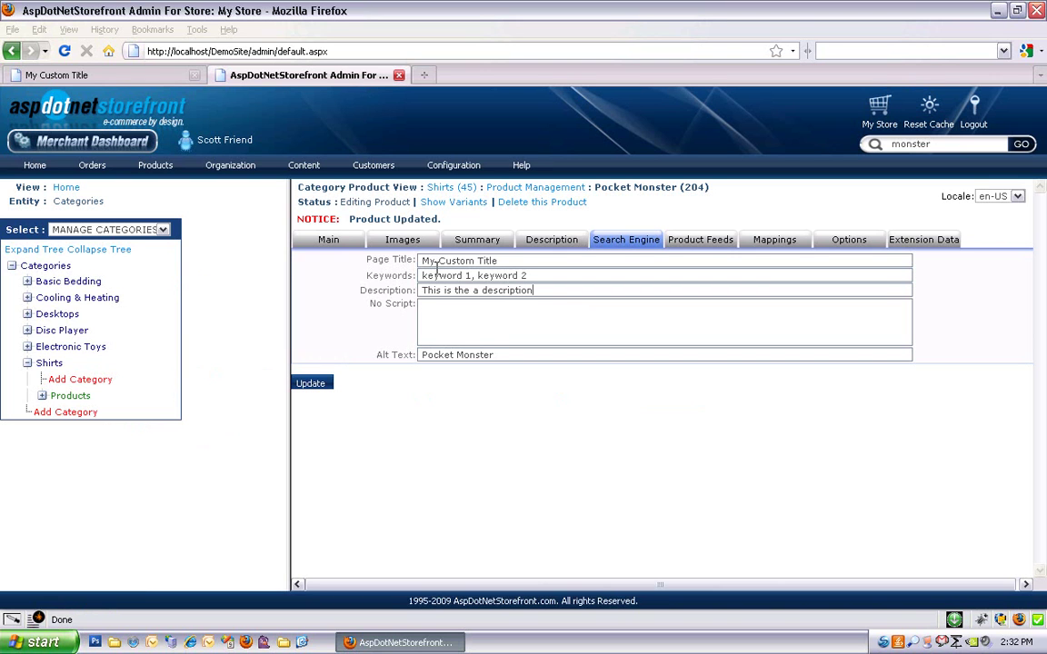
click(330, 386)
Reload the storefront product page and check the edited description and keywords meta tags in its source
click(169, 77)
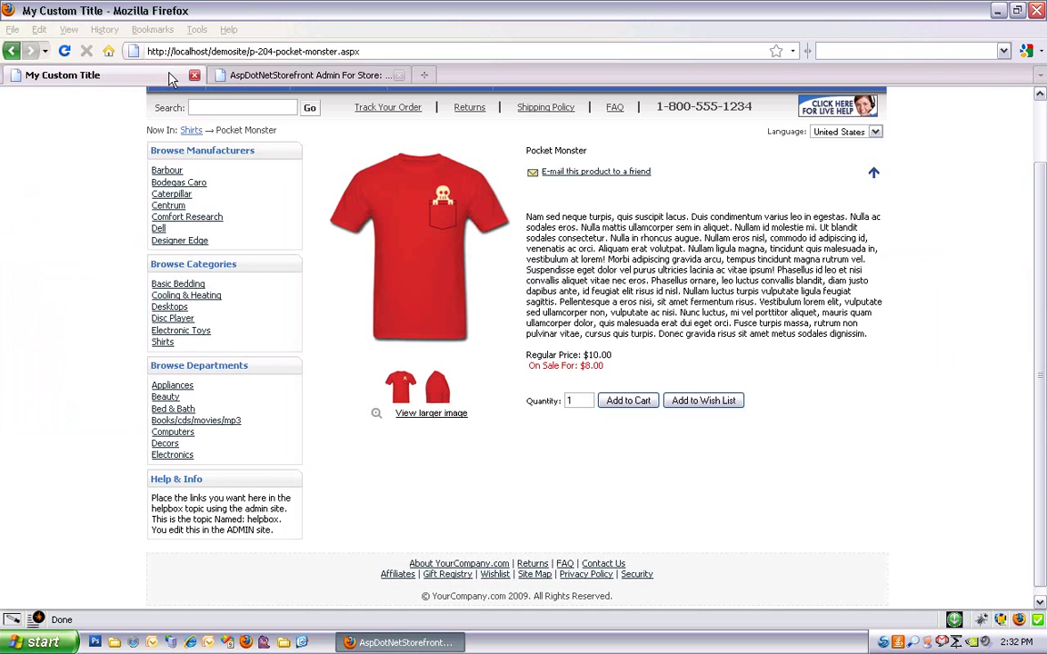
click(64, 51)
right_click(107, 222)
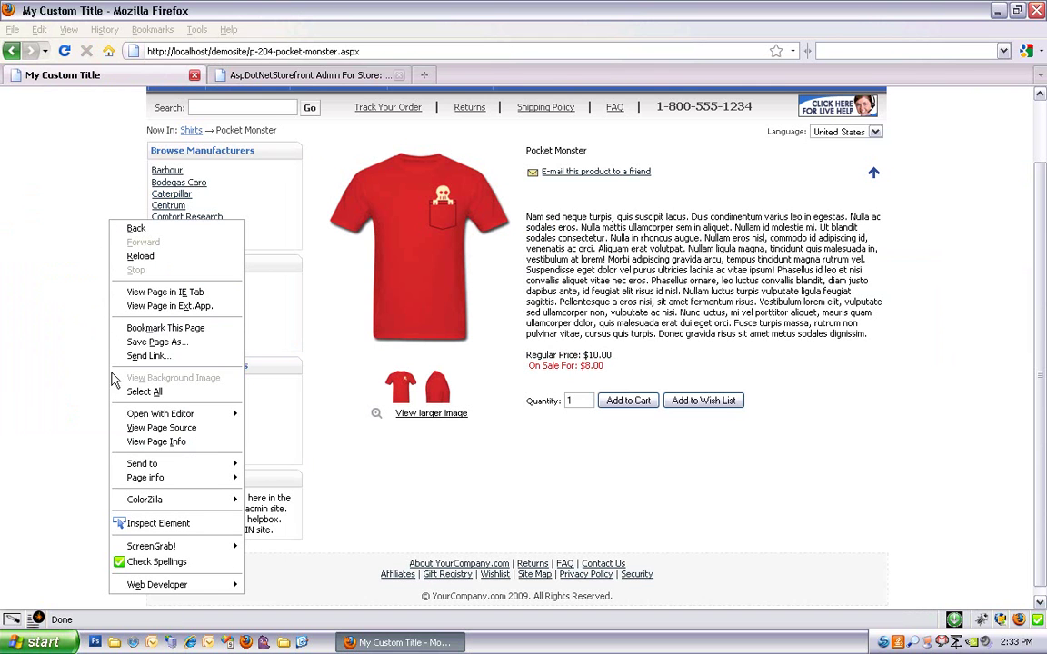
click(128, 430)
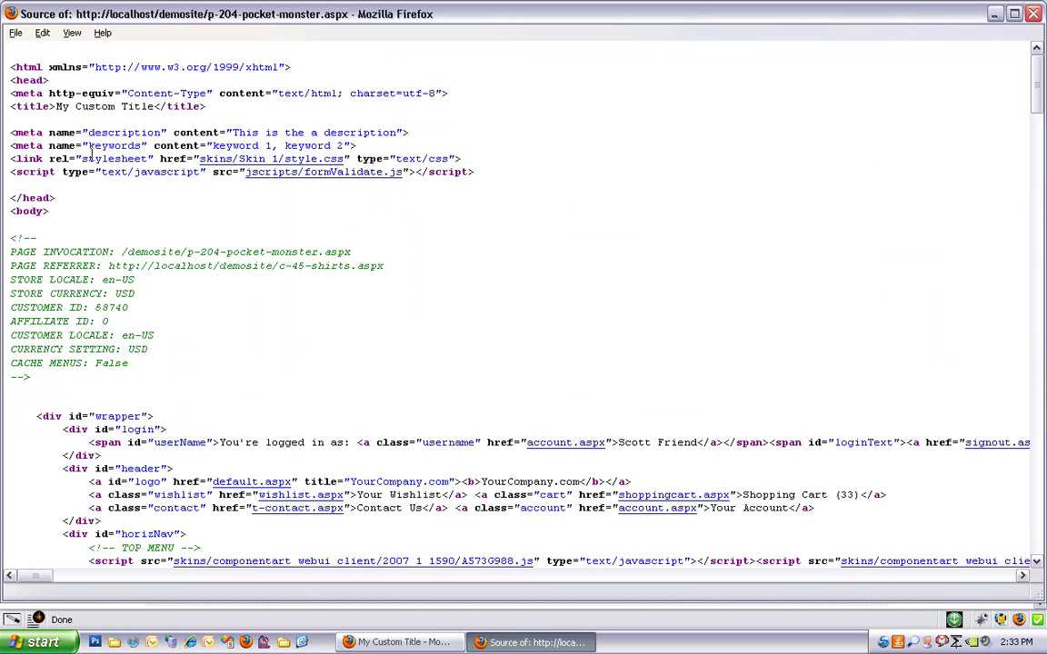
drag(232, 132, 398, 132)
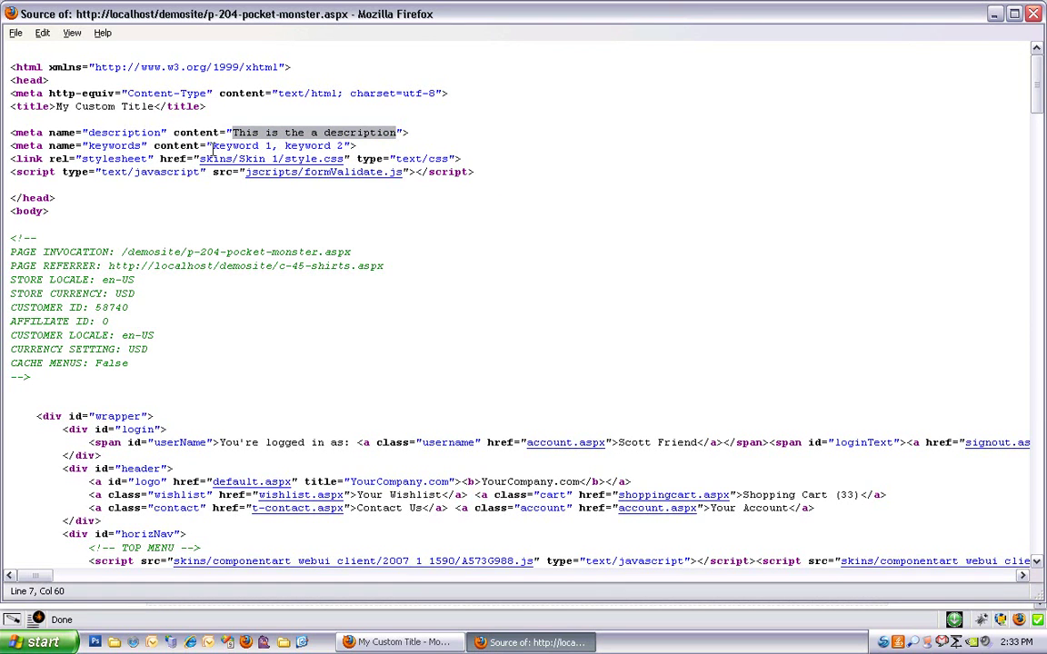
drag(213, 145, 338, 146)
click(338, 145)
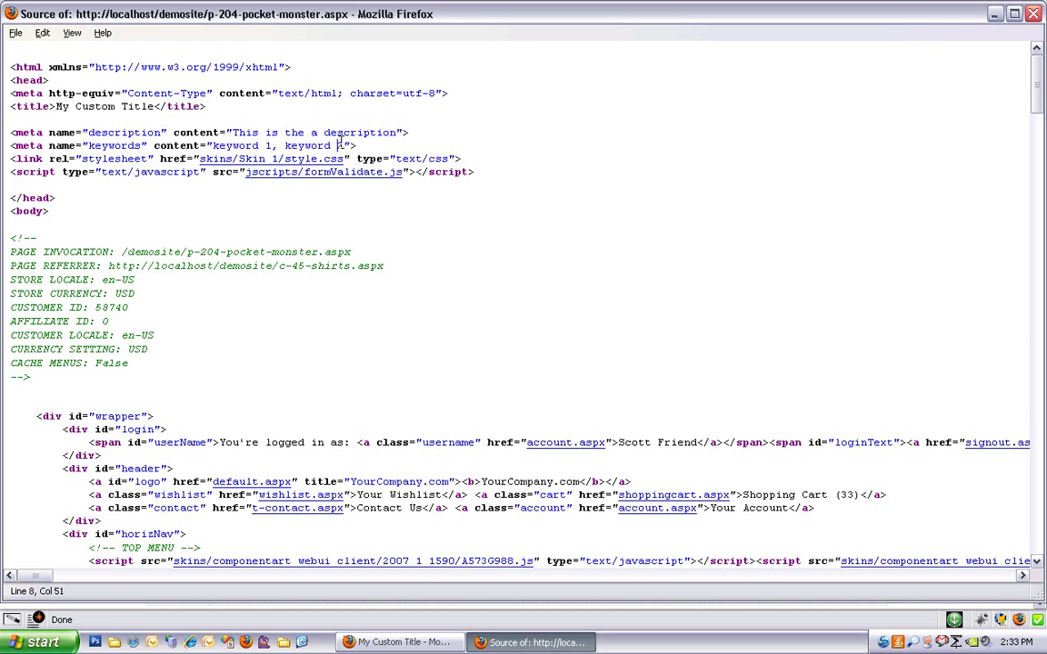
click(1033, 15)
click(1037, 13)
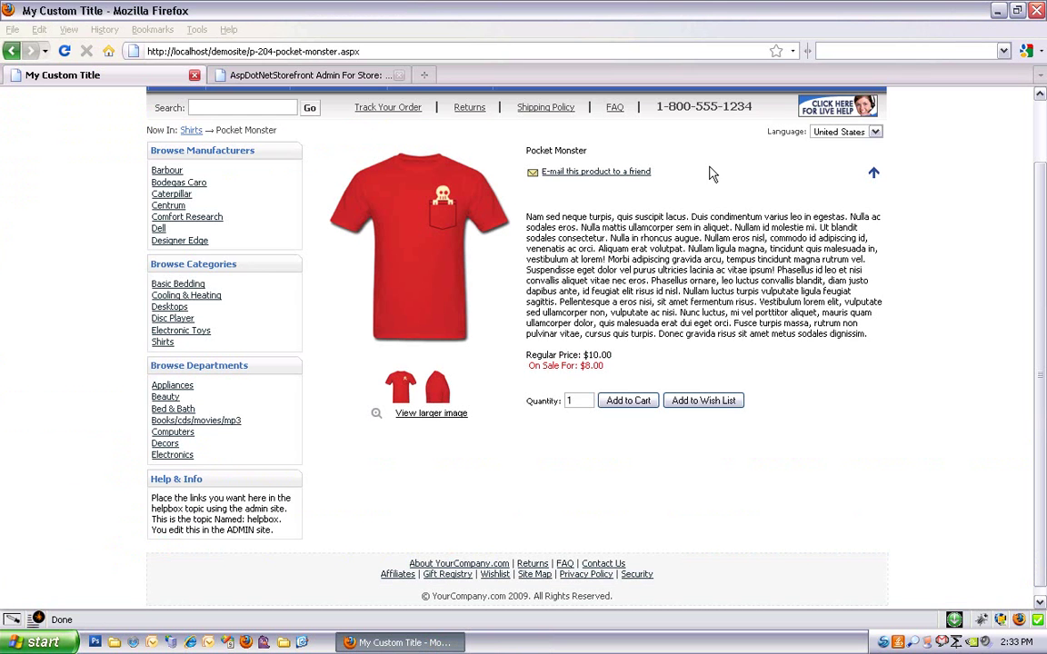
Correct the product's search engine description to "This is the description" and save the product
click(364, 76)
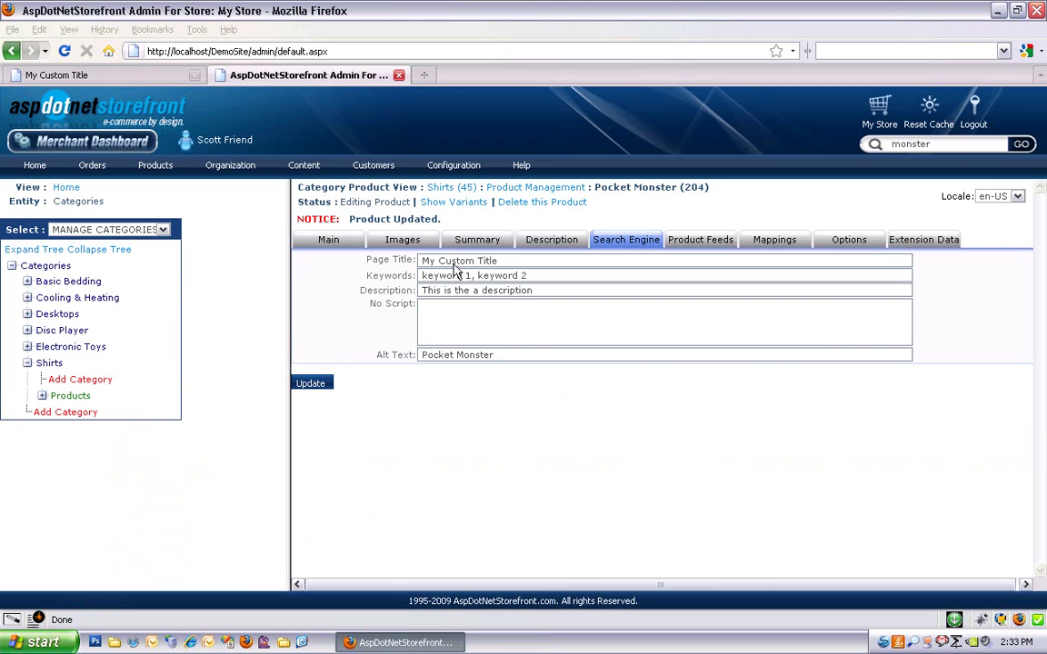
click(483, 291)
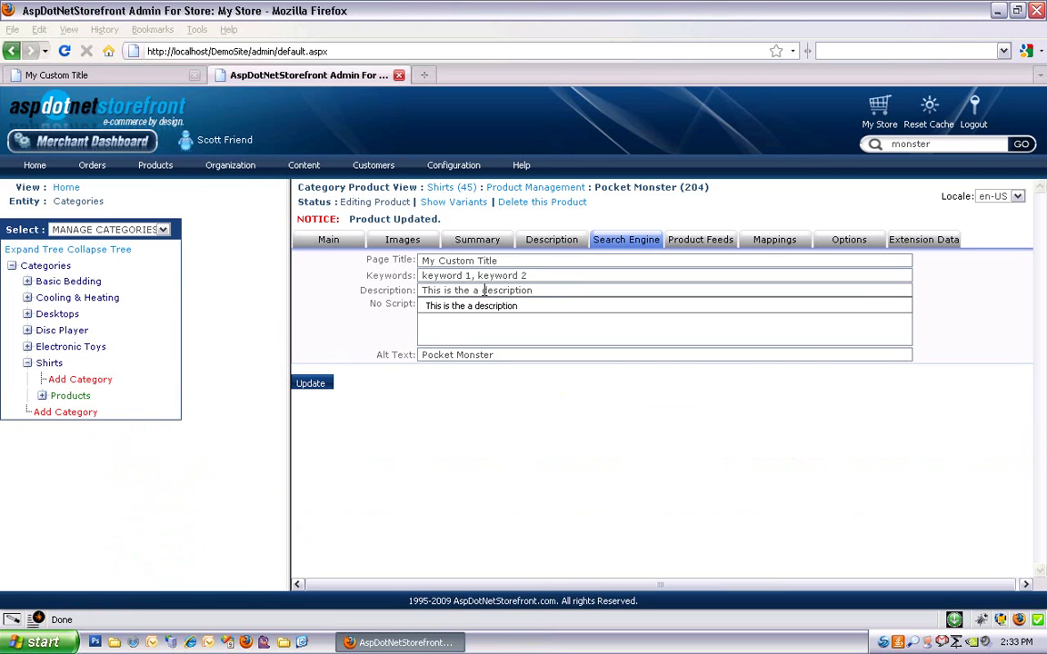
key(BackSpace)
key(BackSpace)
click(318, 384)
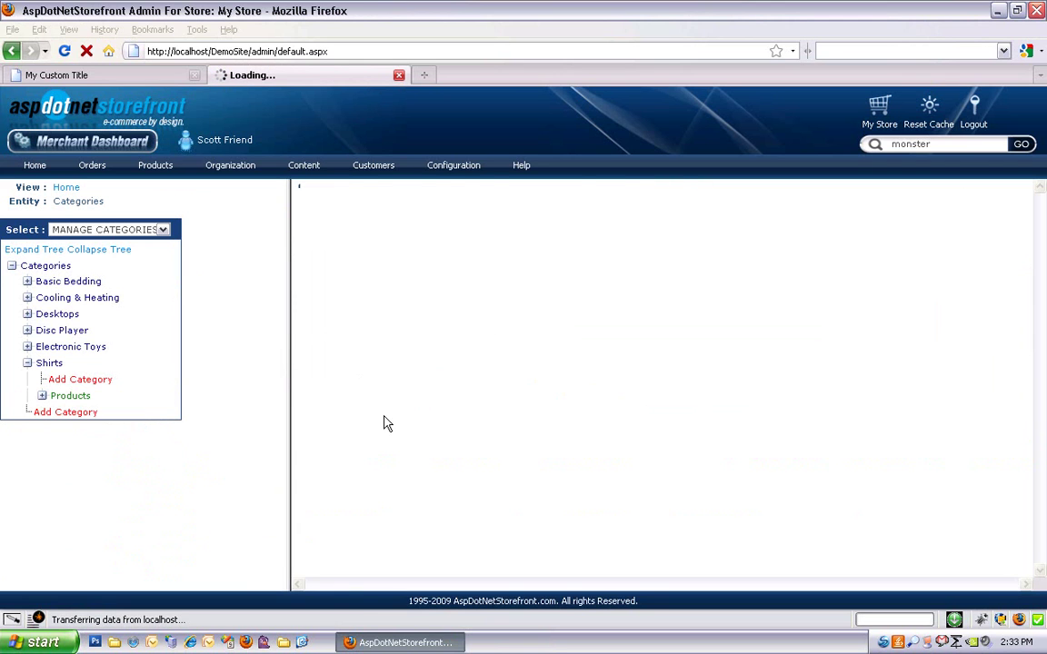
click(435, 323)
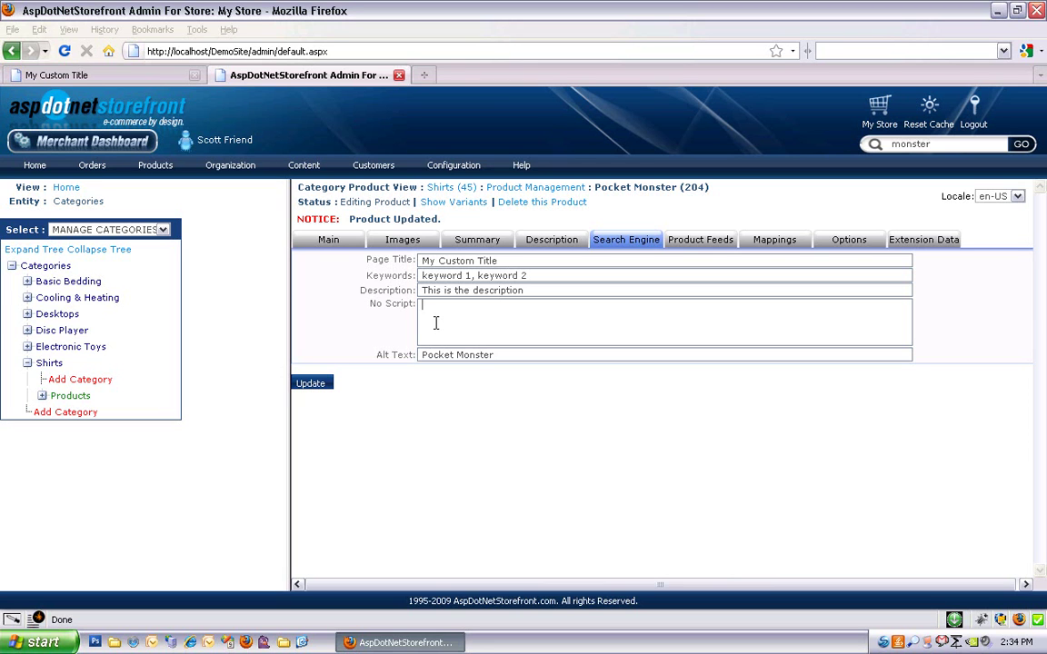
click(506, 354)
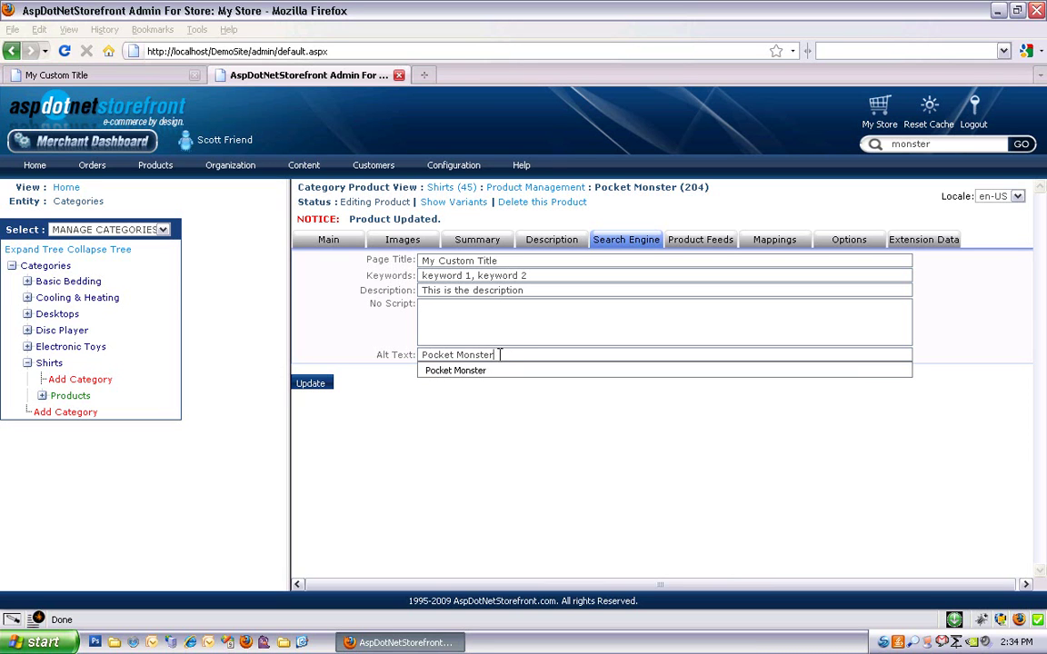
Check the alternate text of the red shirt image on the storefront product page in its element properties
click(449, 408)
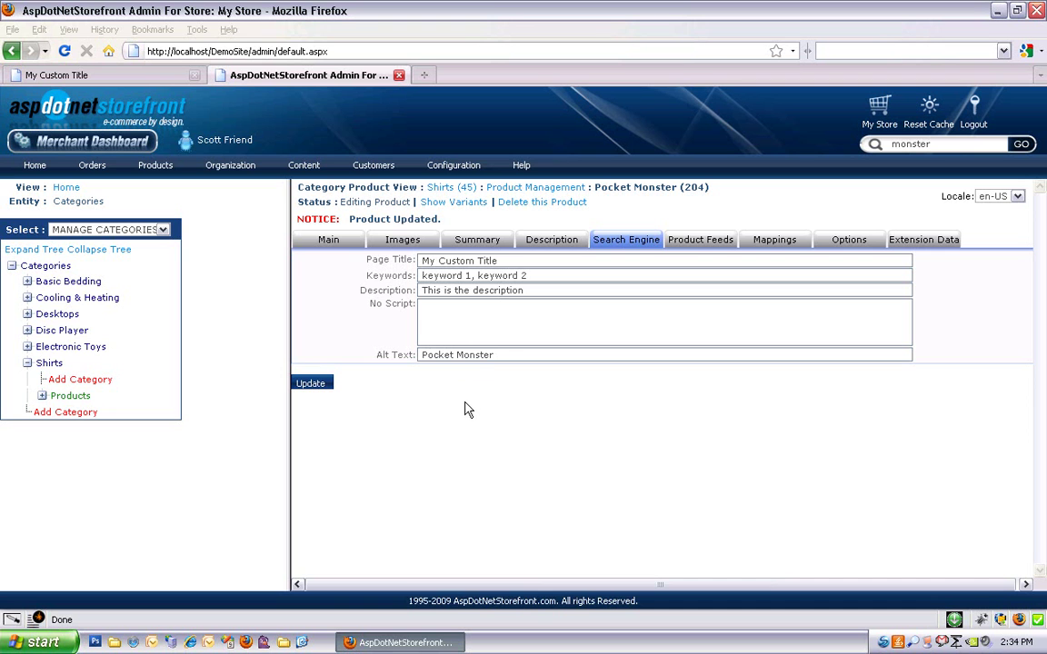
click(153, 75)
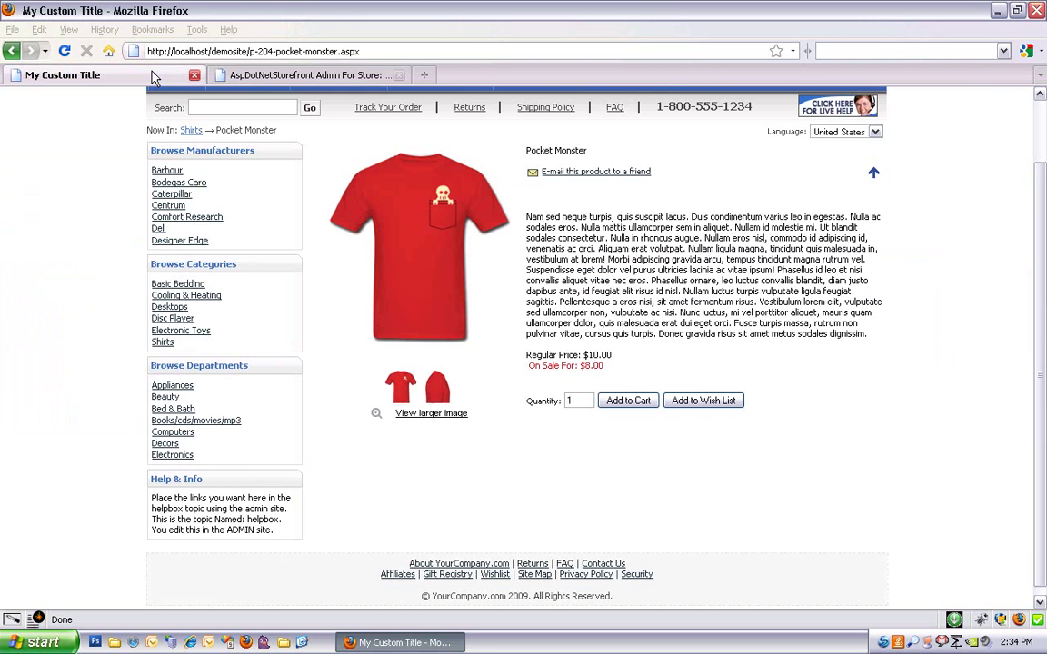
right_click(419, 258)
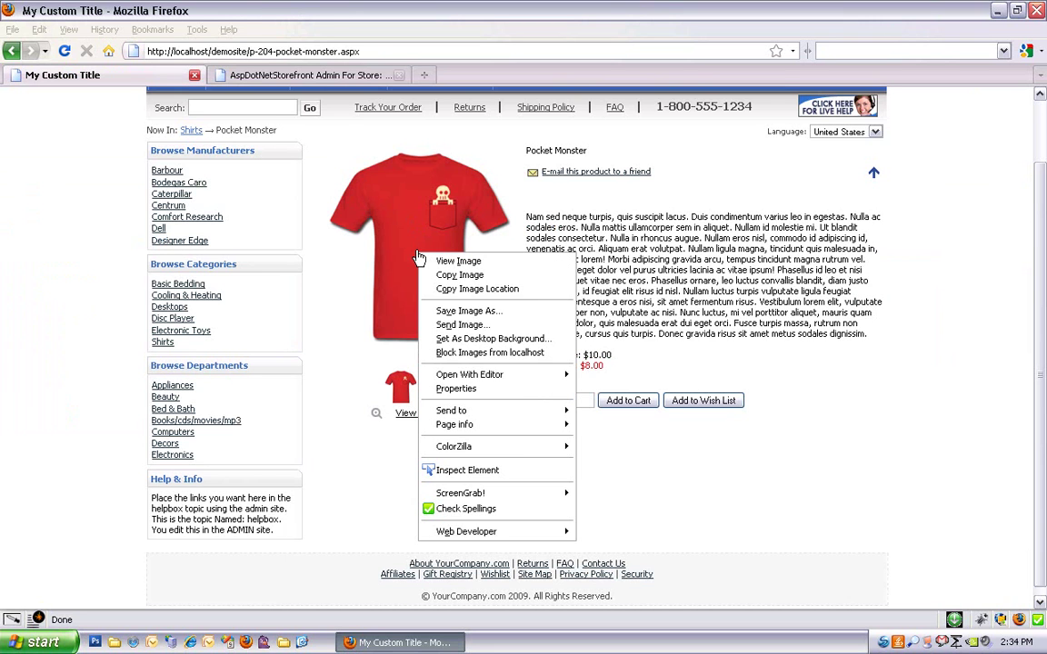
click(455, 389)
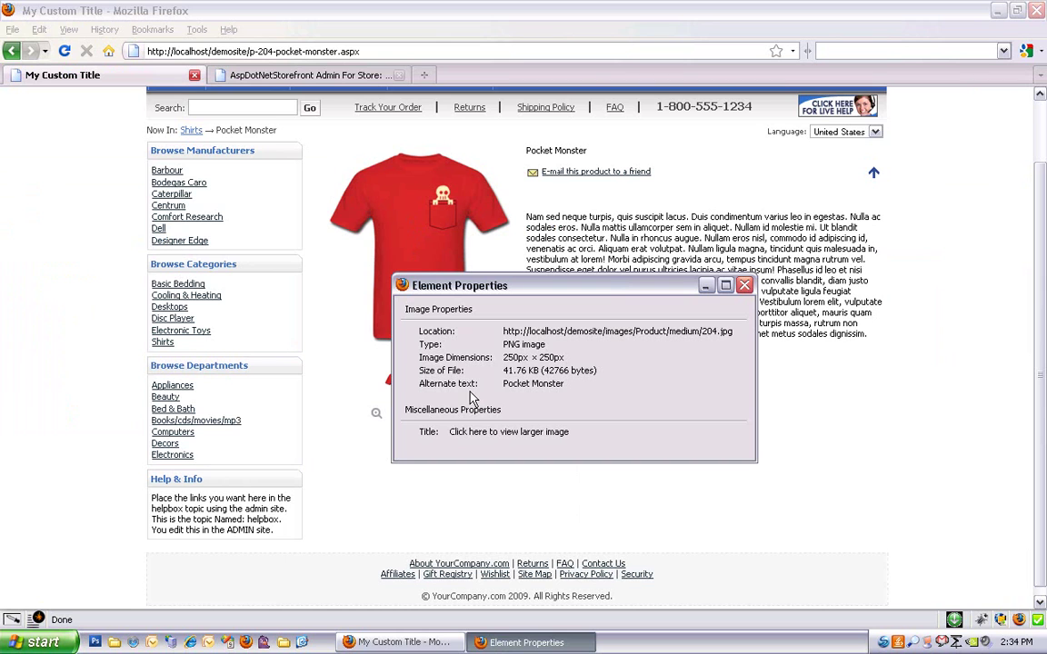
drag(503, 384, 565, 387)
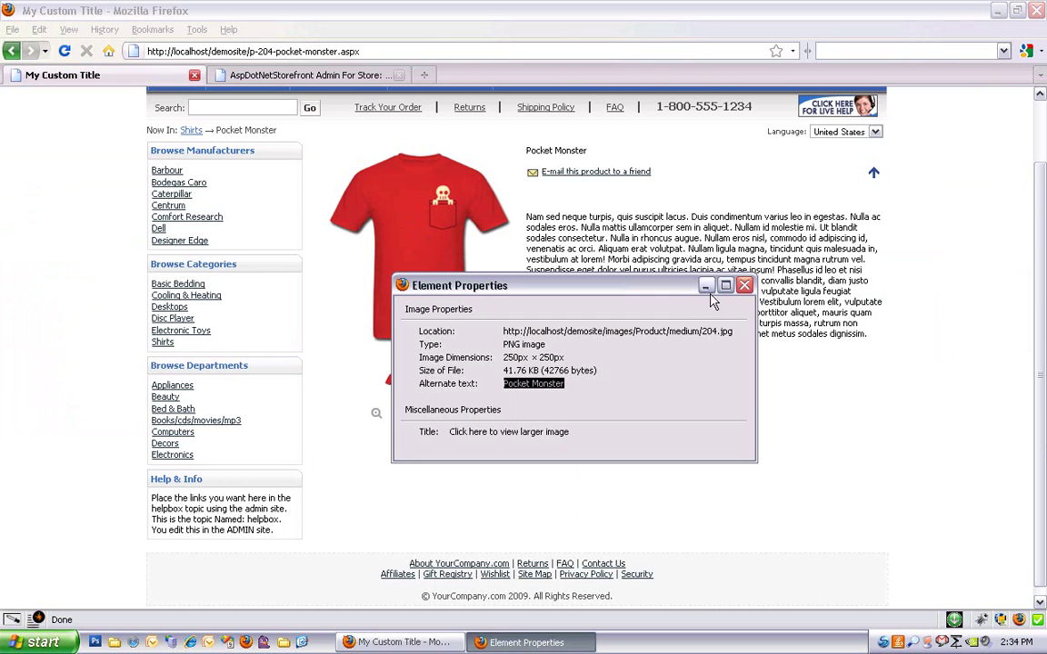
click(744, 285)
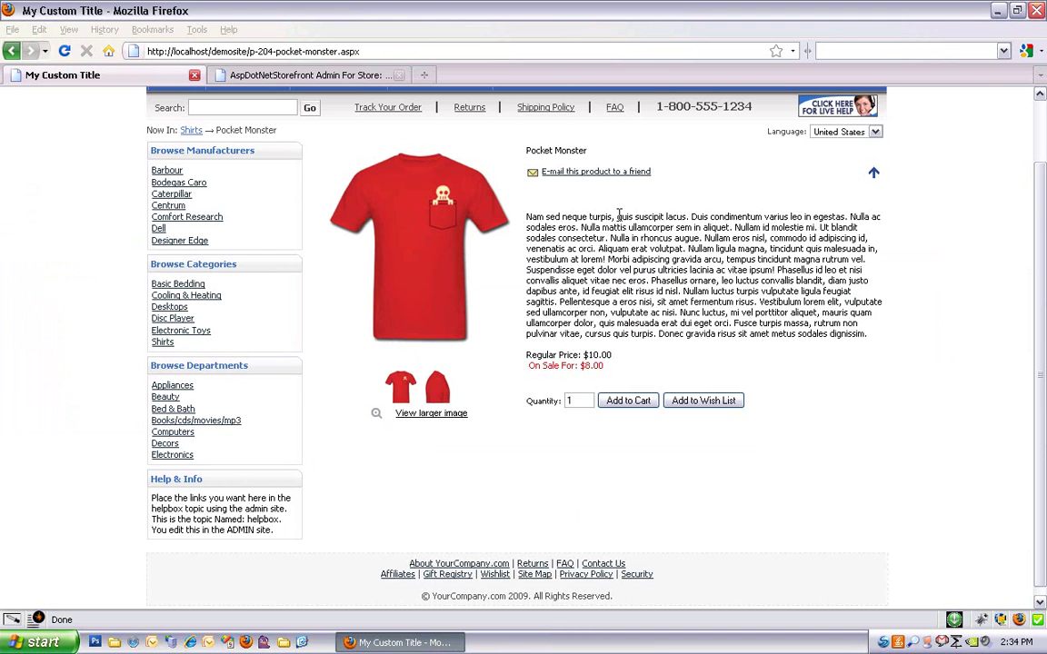
click(371, 77)
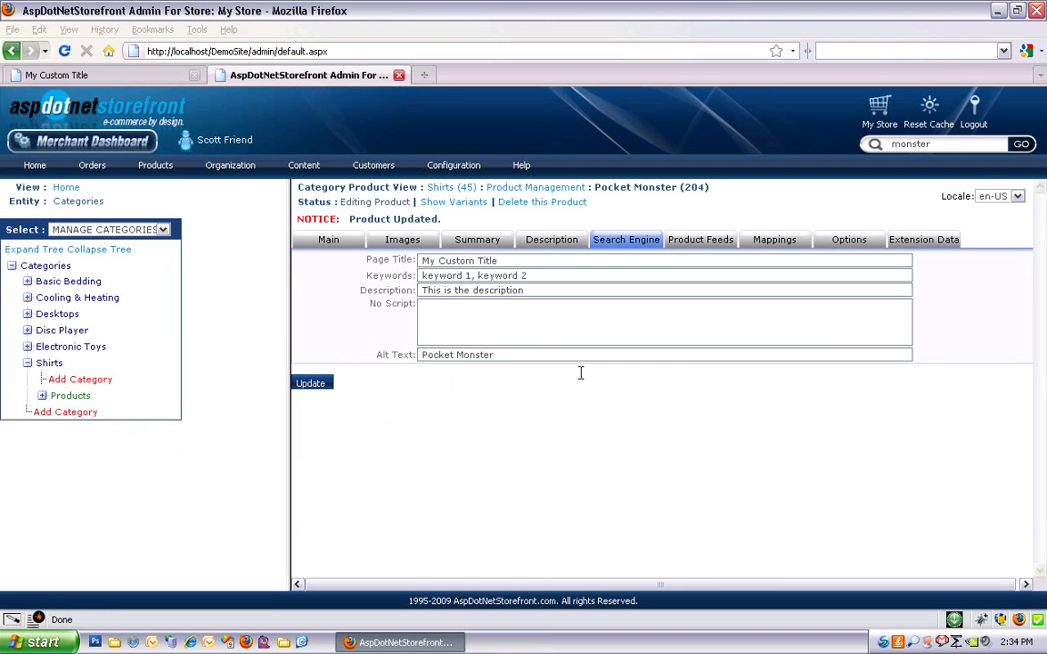
Review the Pocket Monster product's feed description field and its category, department and affiliate mappings
click(698, 244)
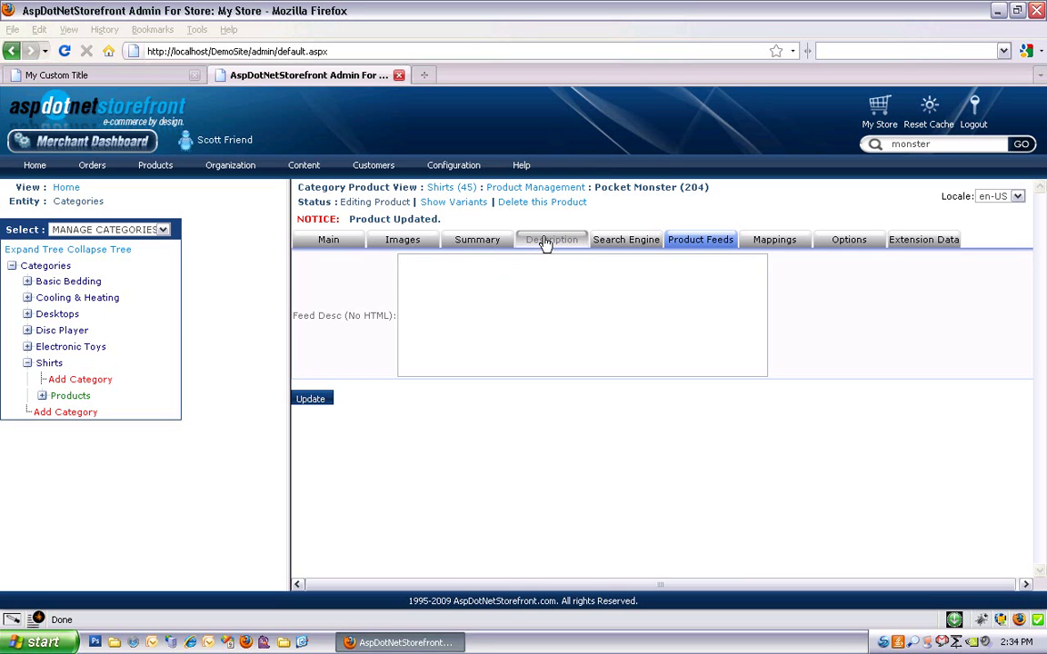
click(528, 291)
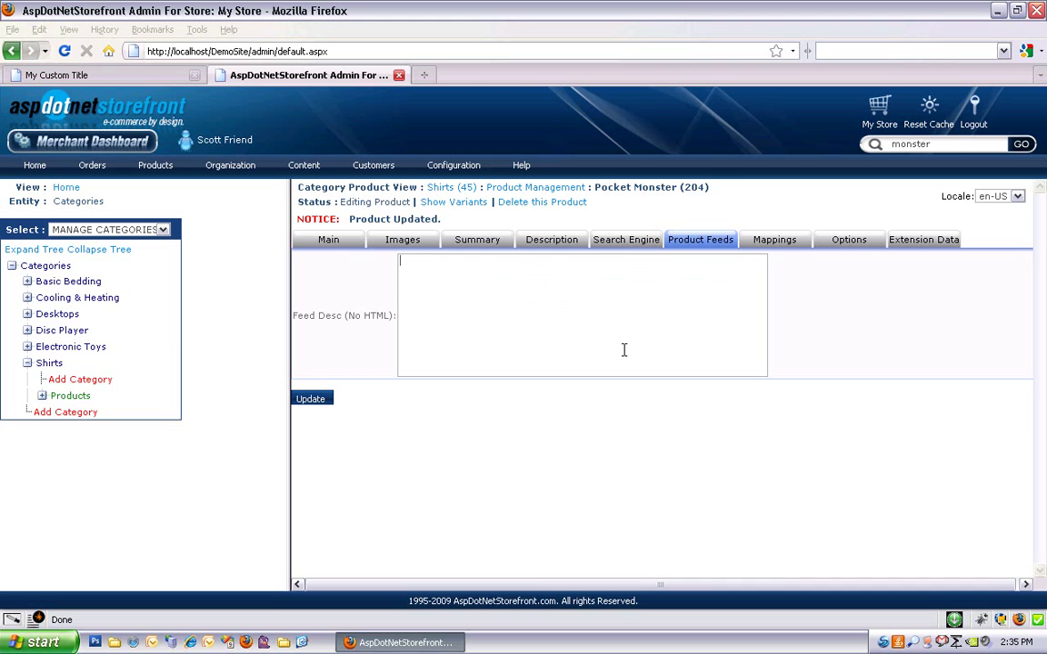
click(770, 243)
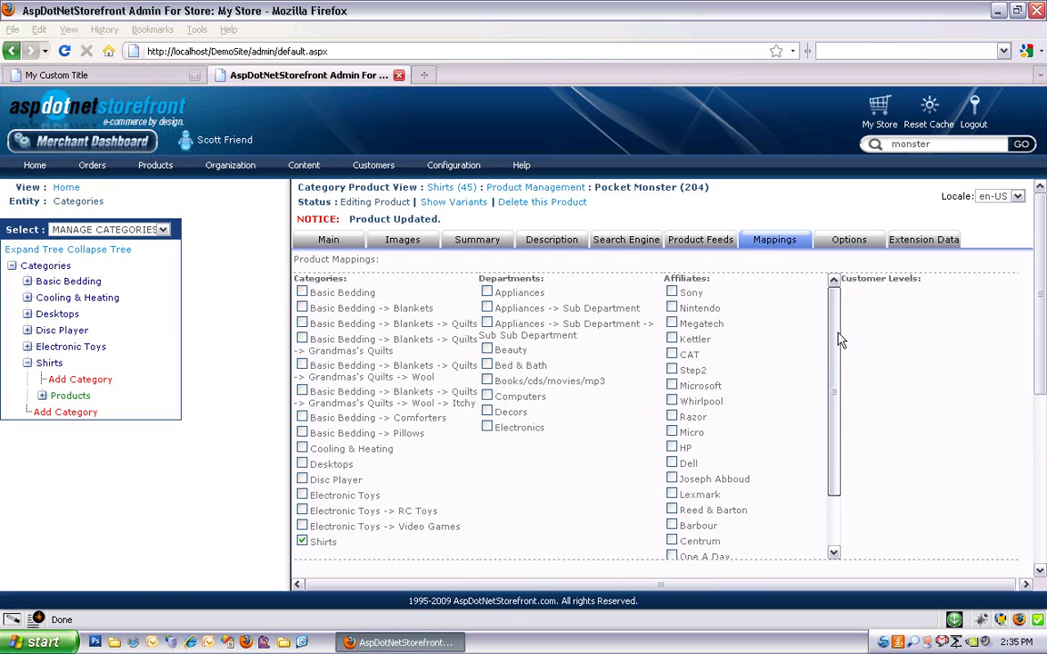
drag(841, 340, 843, 381)
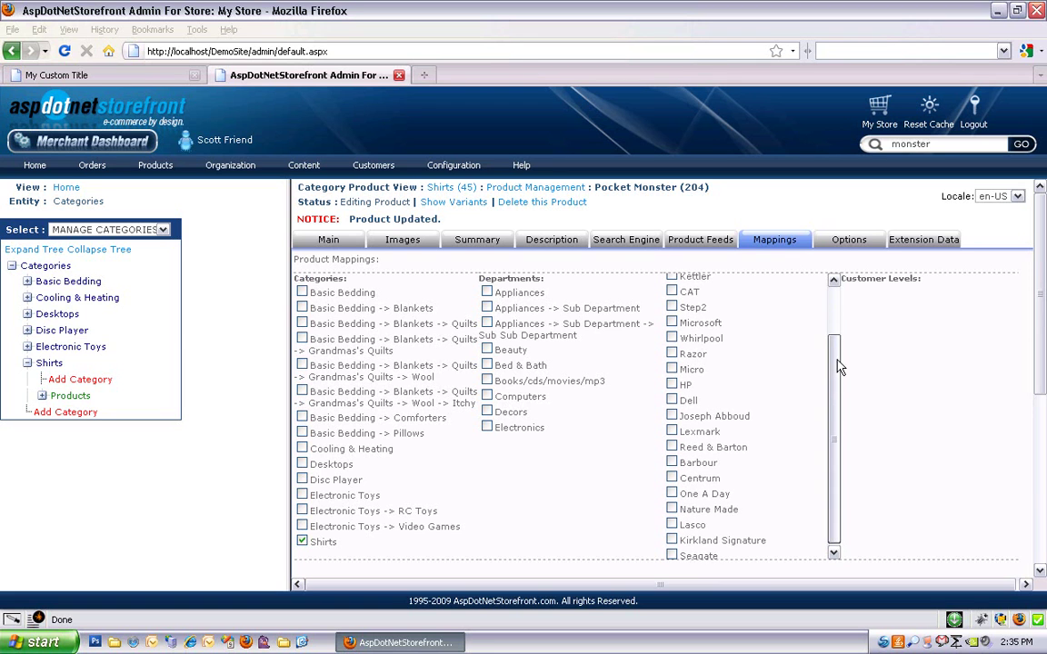
scroll(839, 355, up, 1)
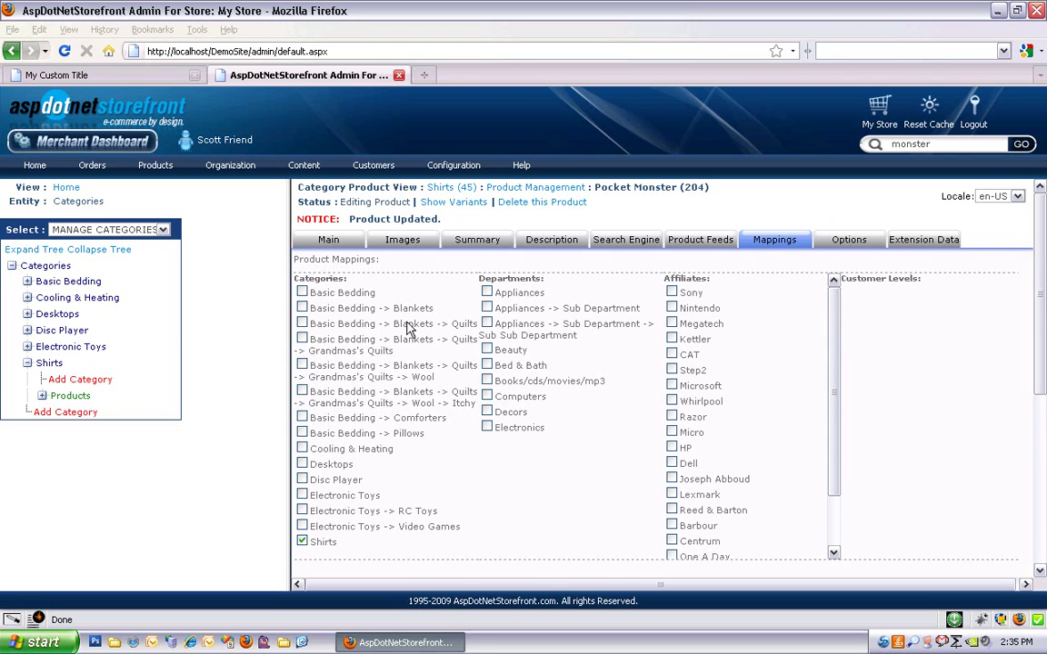
click(303, 542)
Enter 1,2,50,51 as the product's related products in its options
click(848, 244)
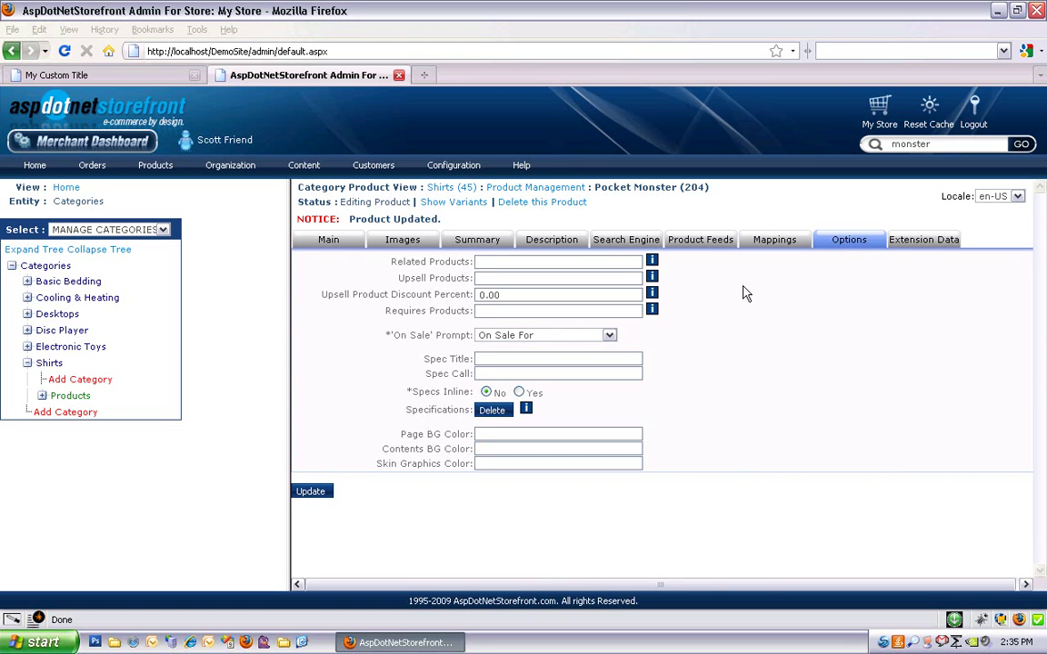
click(617, 262)
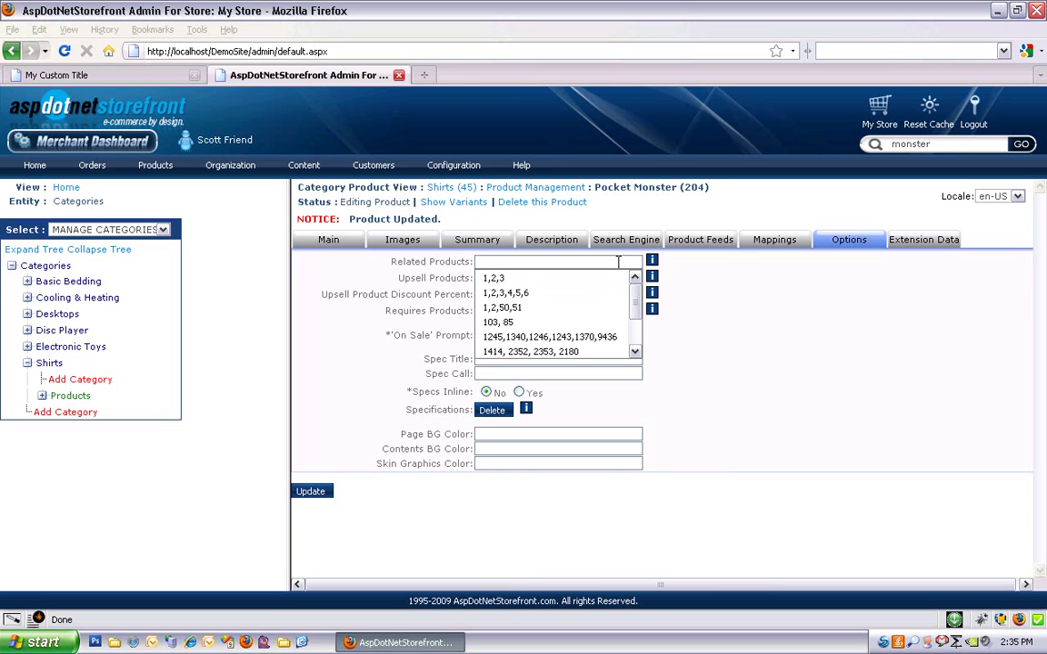
key(Down)
key(Down)
key(Down)
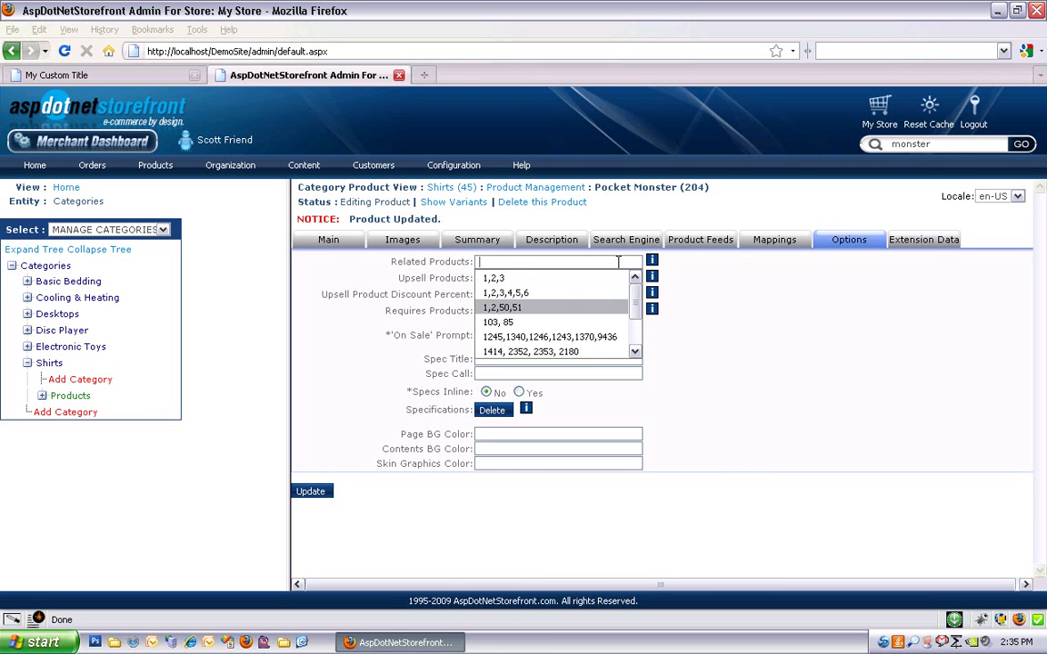
key(Return)
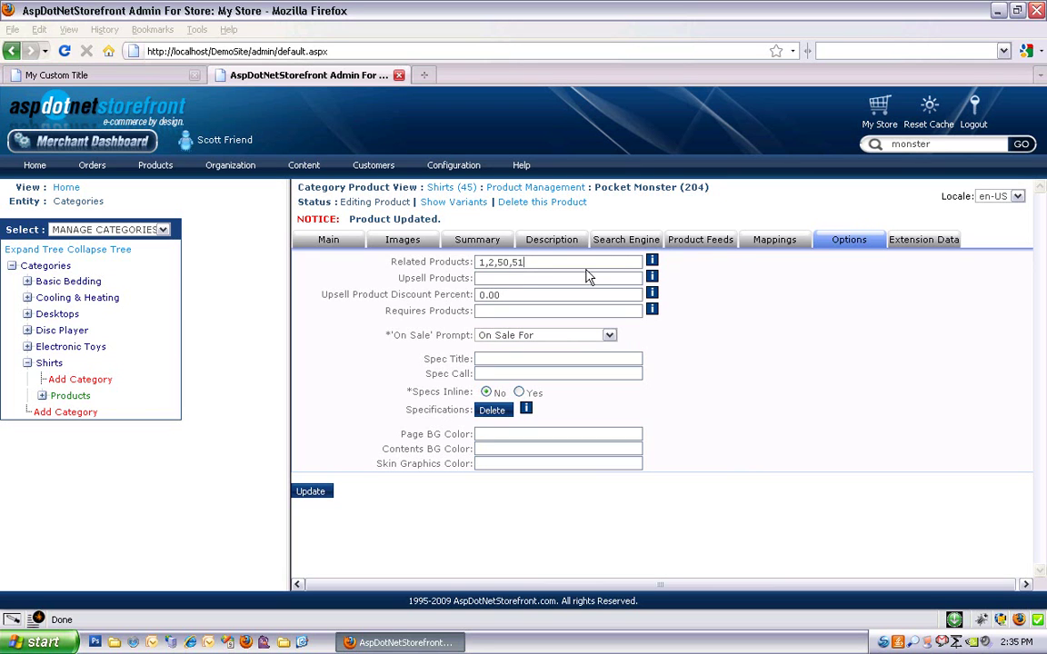
Look up the product IDs in the Basic Bedding category and reopen the Pocket Monster product under Shirts
click(84, 284)
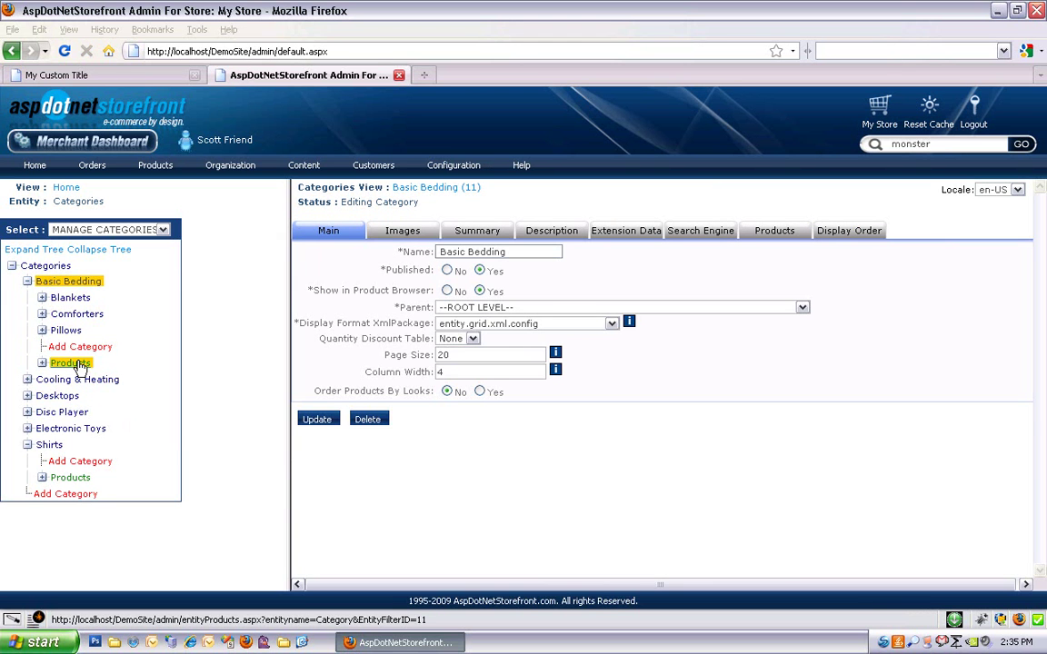
click(77, 362)
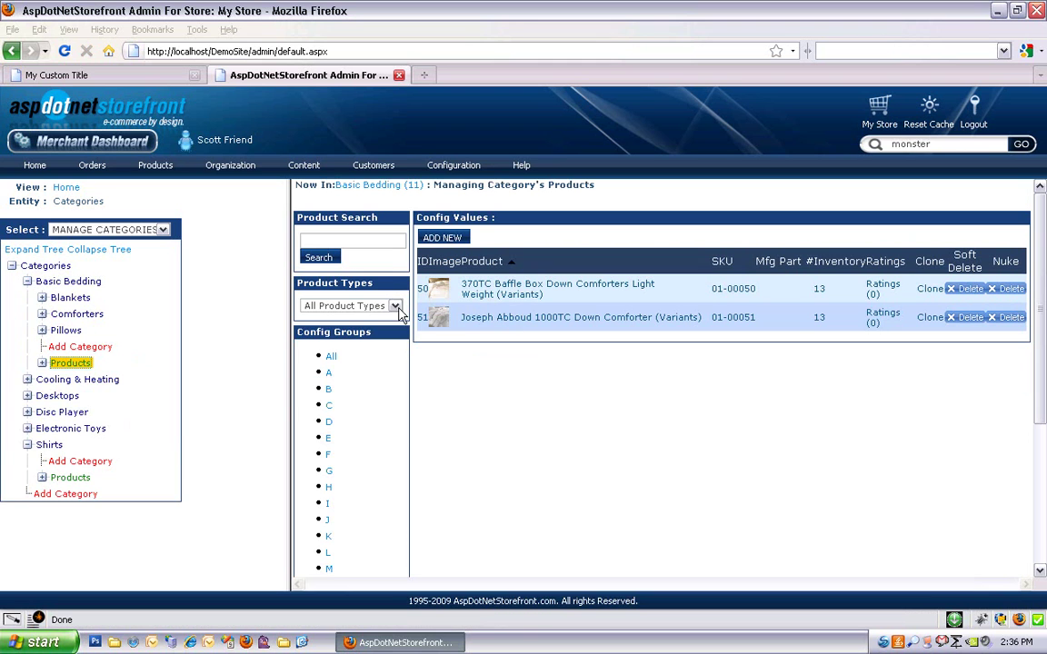
click(42, 478)
click(98, 498)
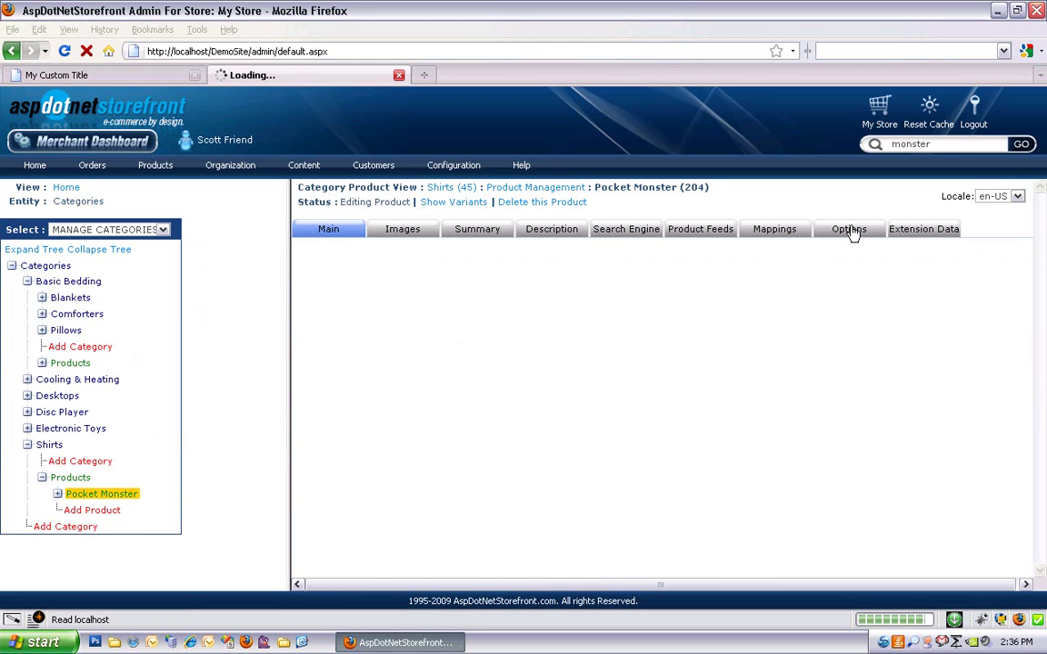
Set the related products in the Pocket Monster product's options to "50, 51, 1, 2"
click(852, 233)
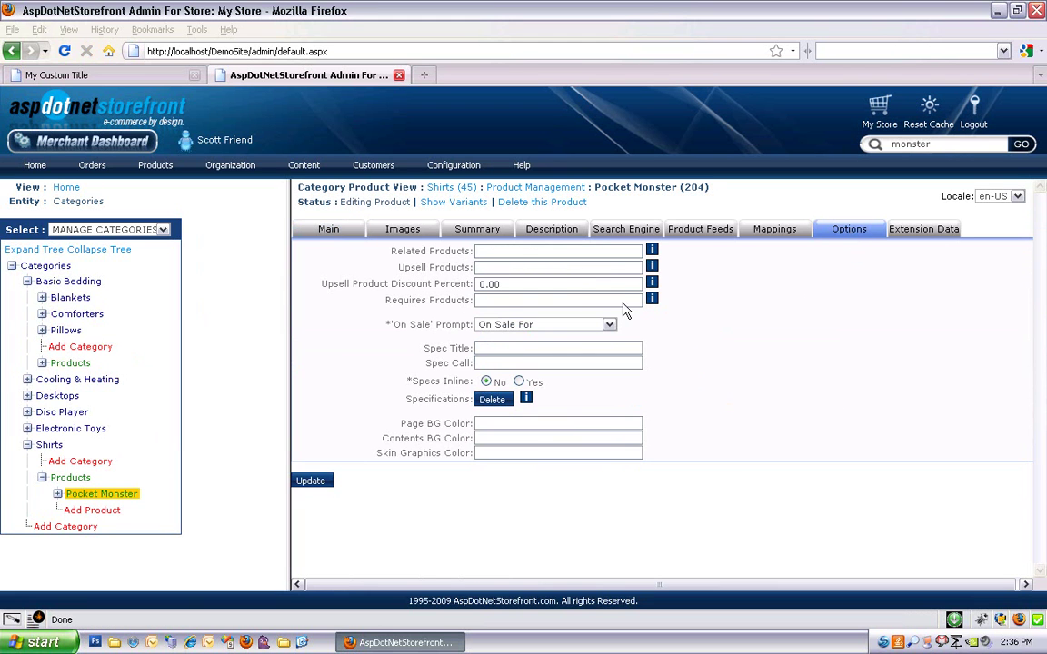
double_click(542, 251)
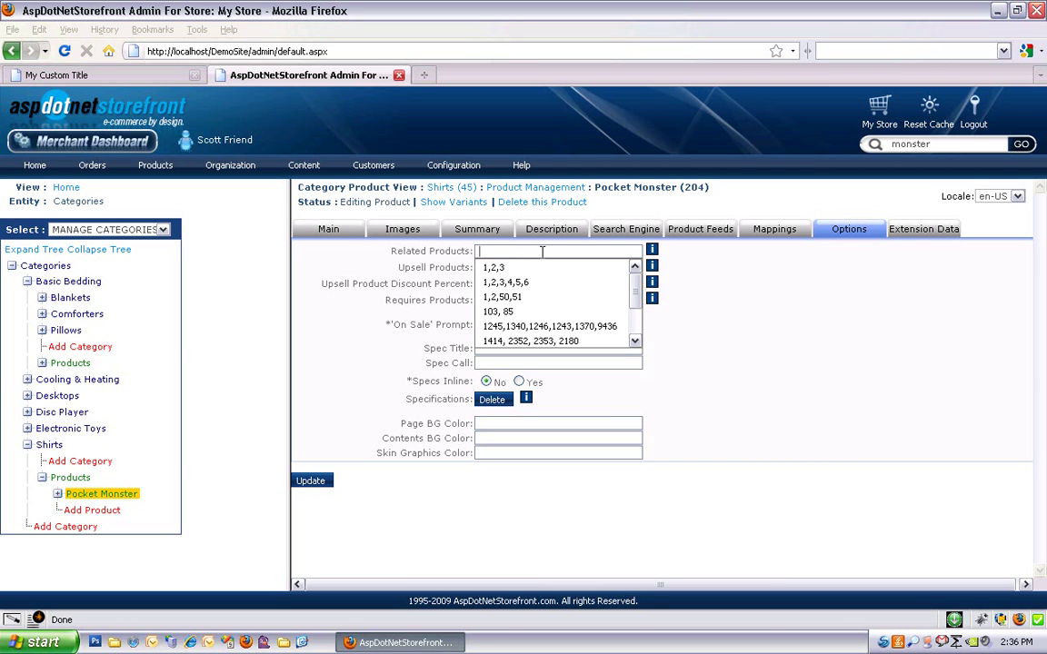
key(Down)
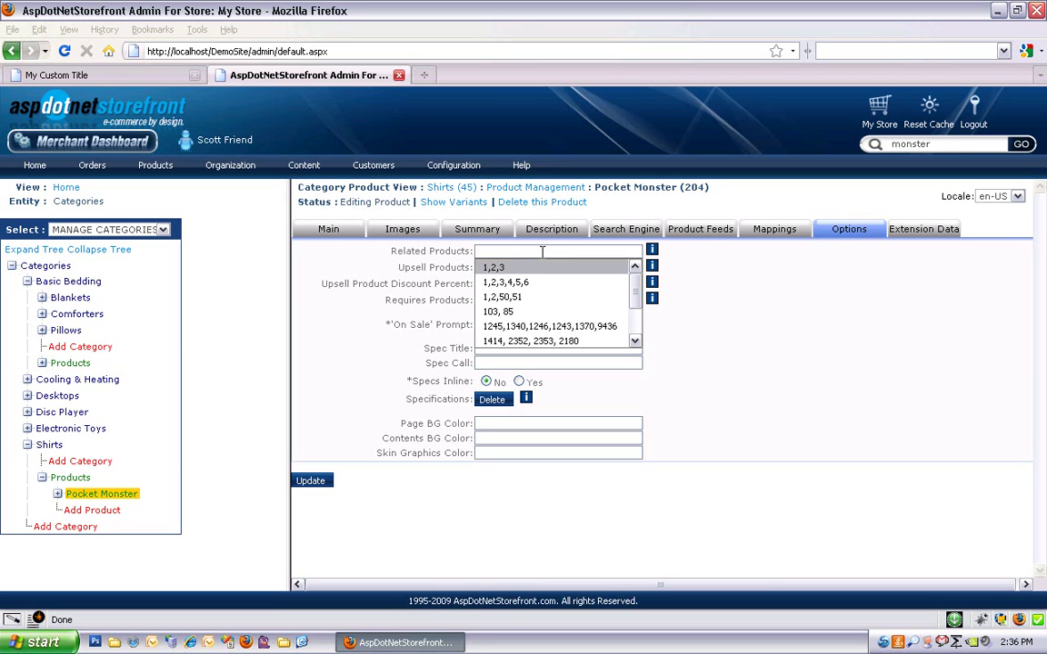
text(50)
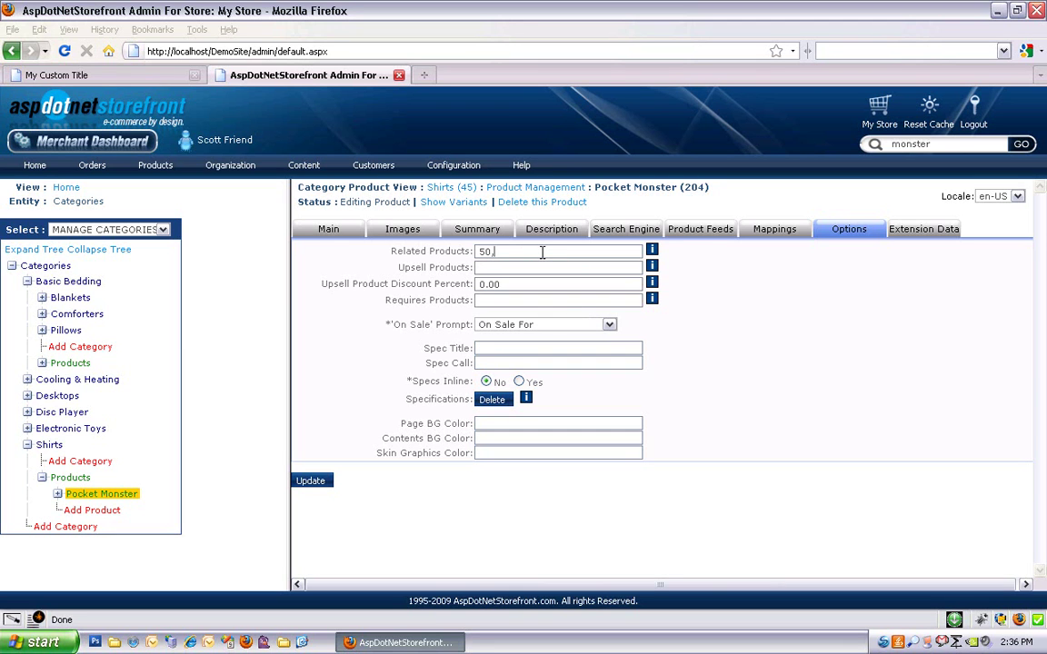
text(, 51, 1, 2)
Copy the related product IDs into the upsell products and save the product
drag(545, 252, 445, 226)
key(ctrl+c)
double_click(521, 268)
key(ctrl+v)
click(311, 481)
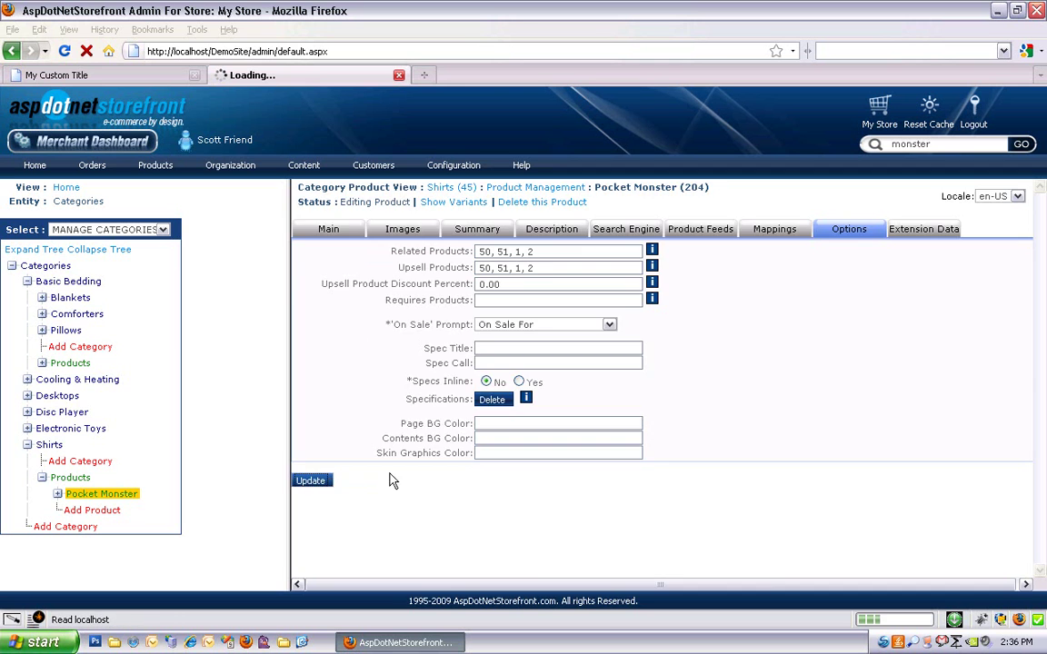
Reload the storefront product page and try the related product link and upsell selection for the 370TC Baffle Box Down Comforters
click(151, 80)
click(64, 51)
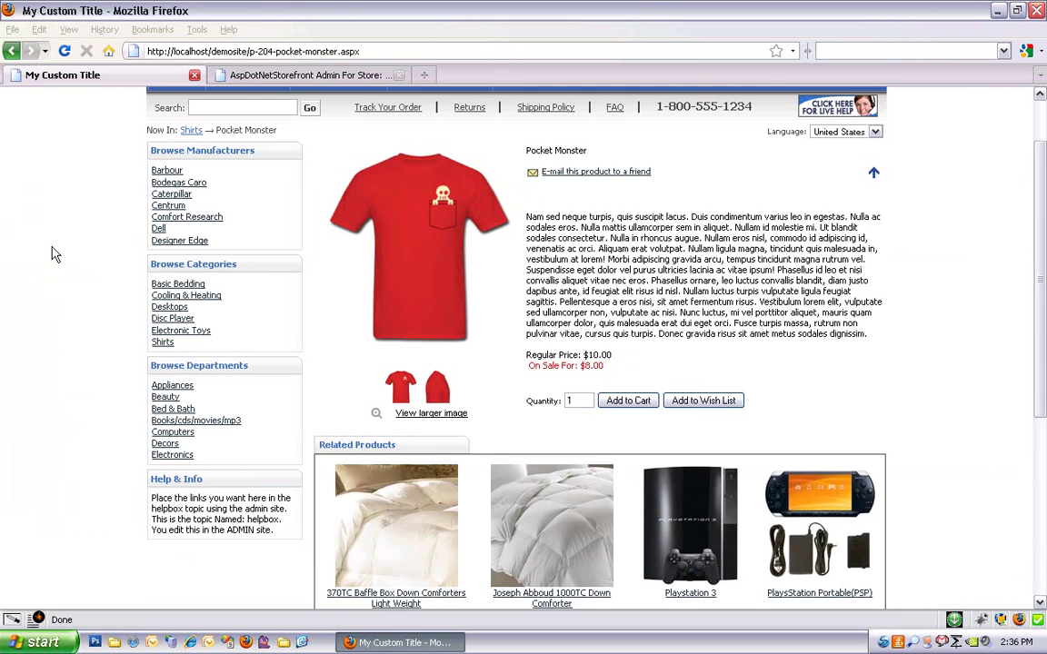
scroll(84, 301, down, 6)
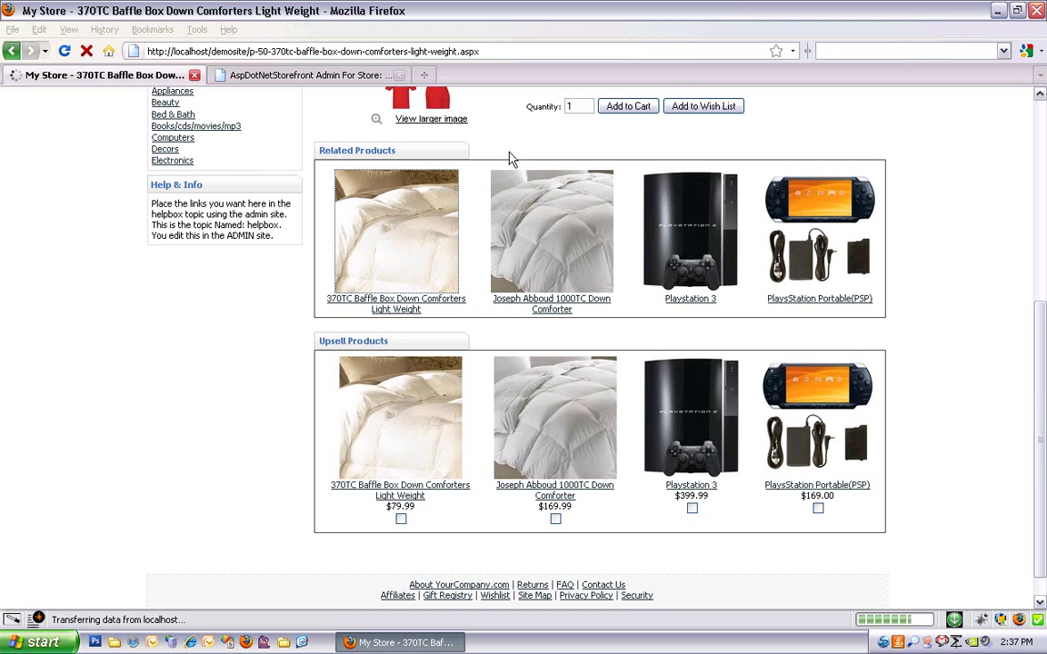
click(9, 54)
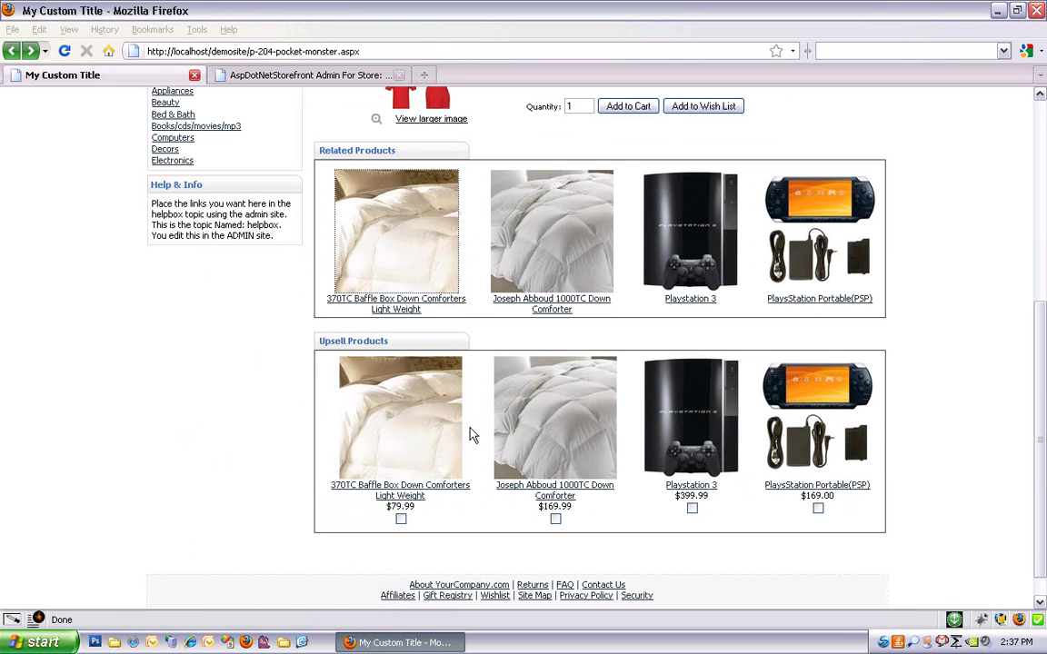
click(401, 521)
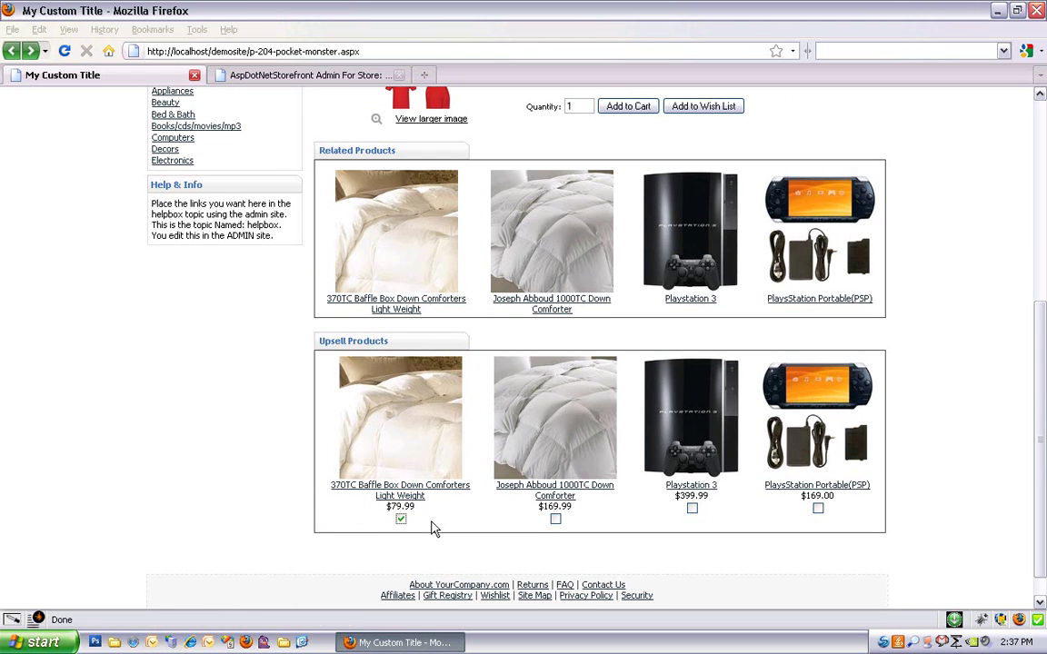
scroll(611, 156, up, 5)
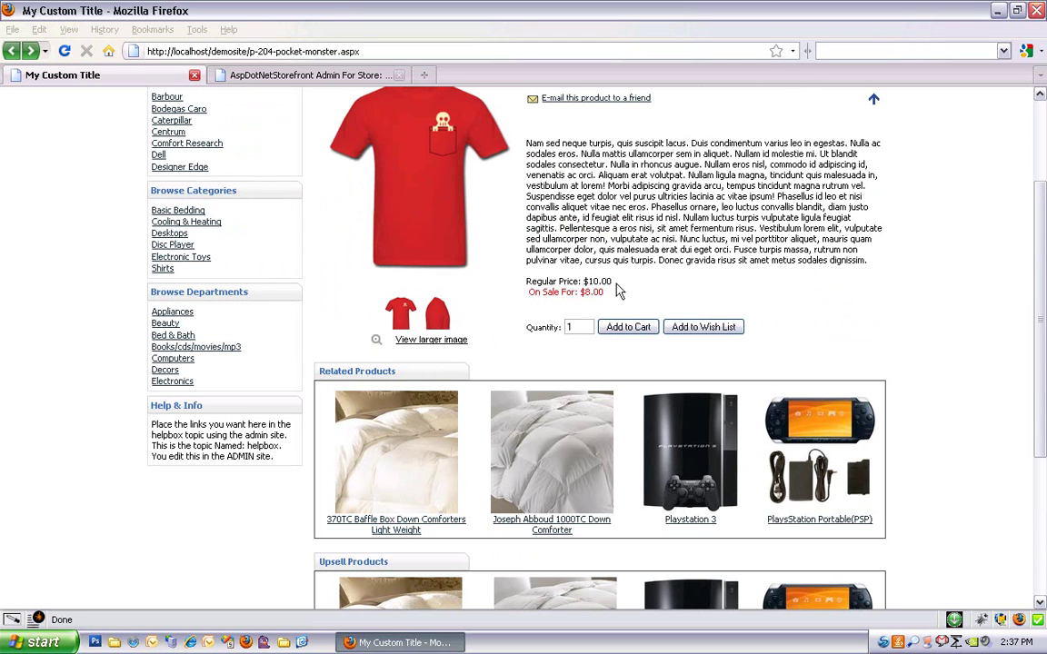
Try entering 50 as a required product in the product's options and clear the field again
click(343, 80)
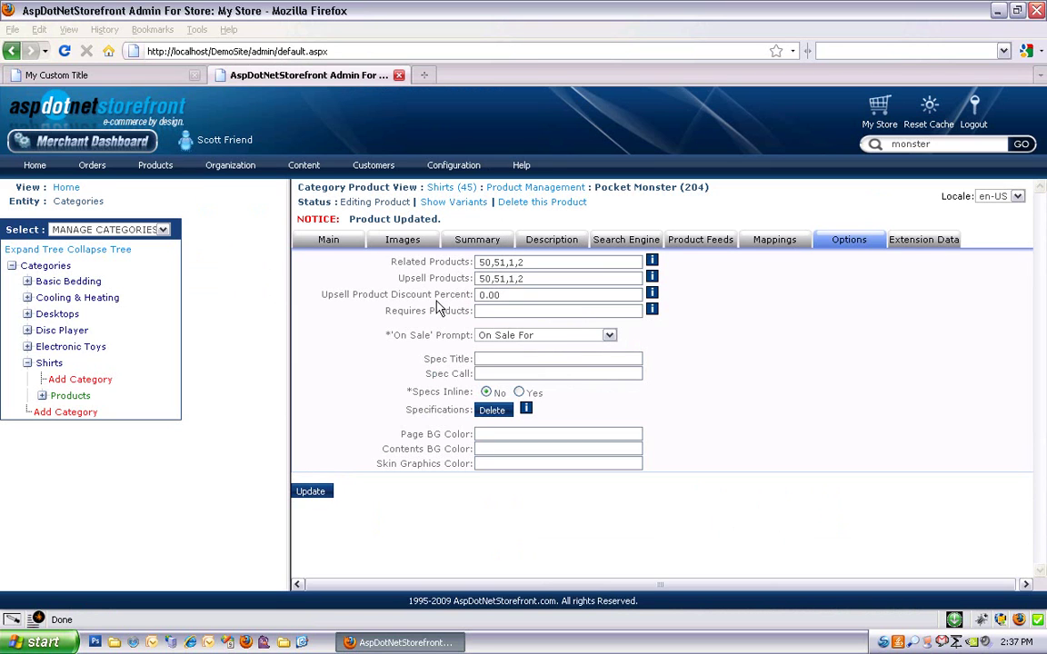
double_click(491, 294)
click(482, 312)
text(50)
key(BackSpace)
key(BackSpace)
Check the sale price prompt shown on the storefront product page
click(174, 73)
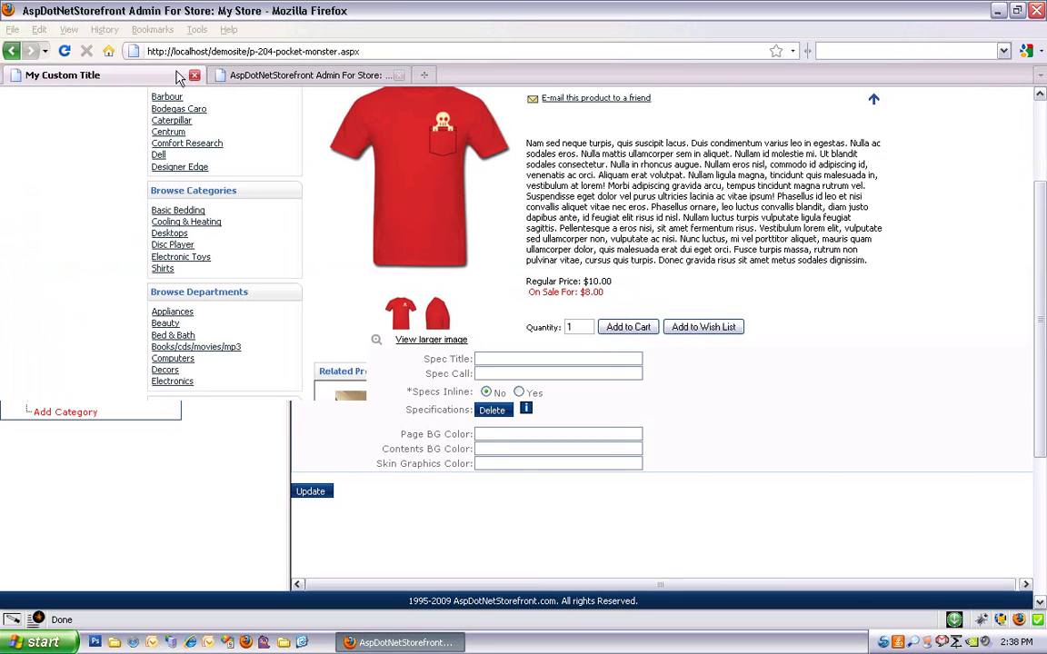
drag(528, 292, 577, 296)
click(308, 76)
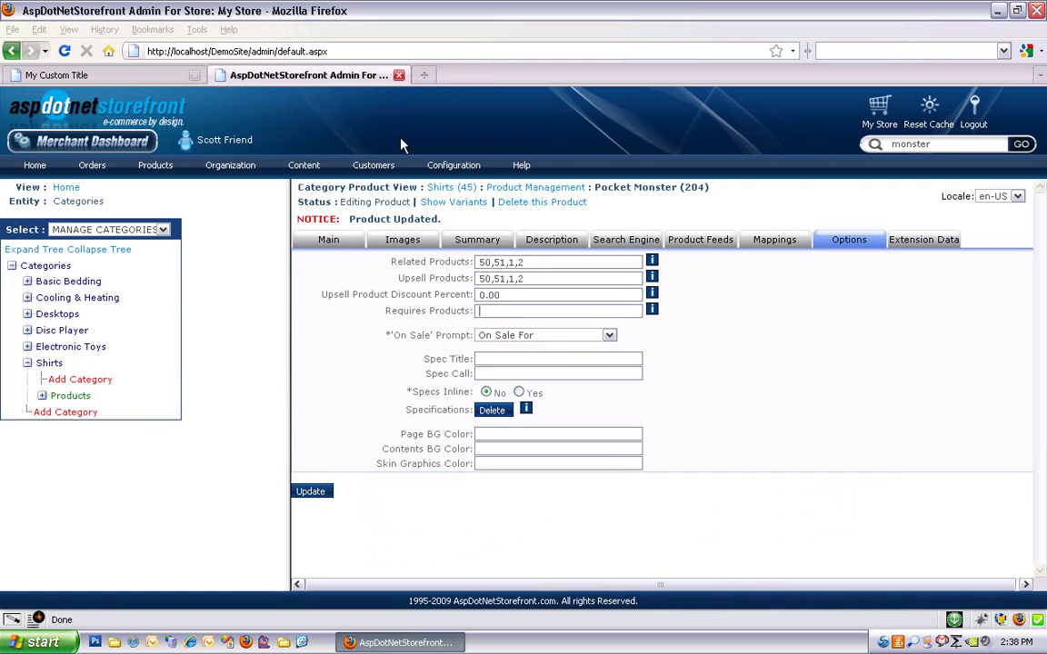
Set the product's 'On Sale' prompt to Grand Opening Sale Price and save the product
click(611, 335)
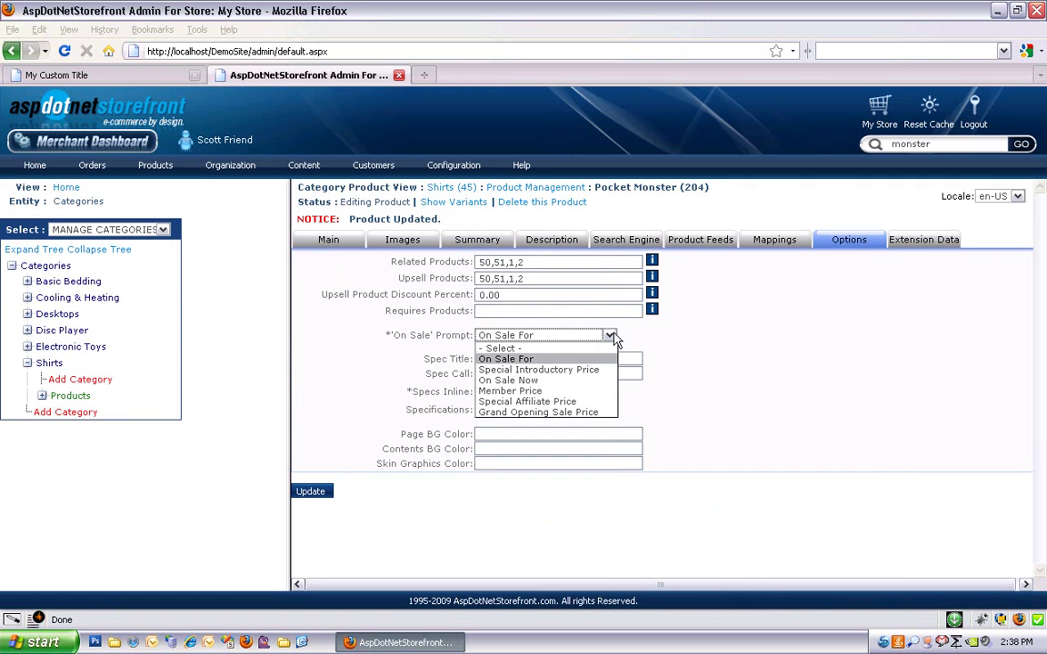
click(587, 413)
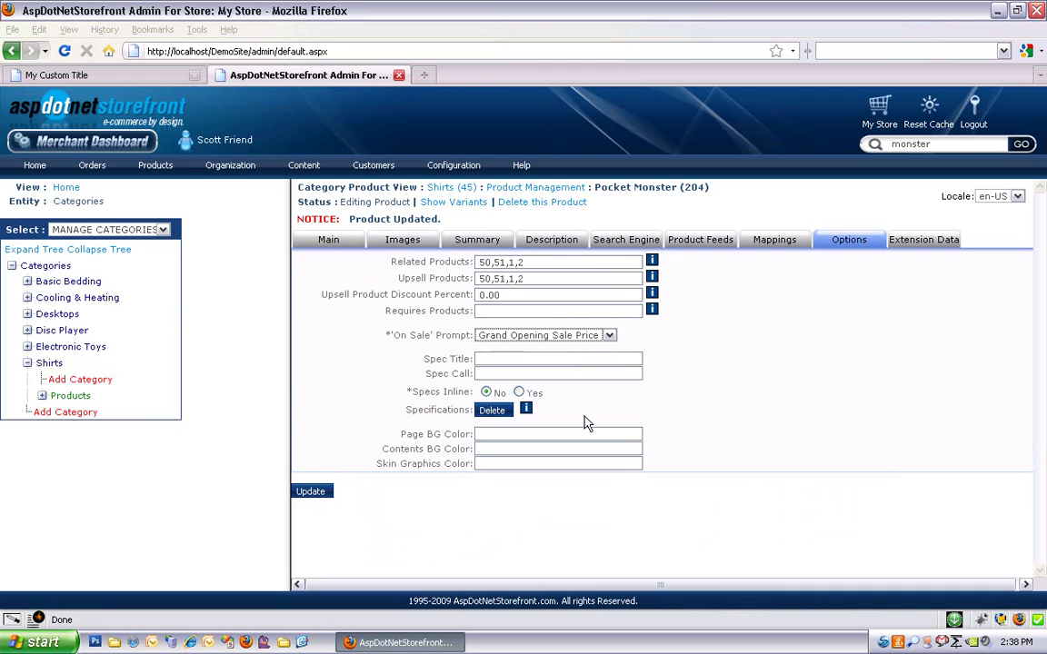
click(318, 494)
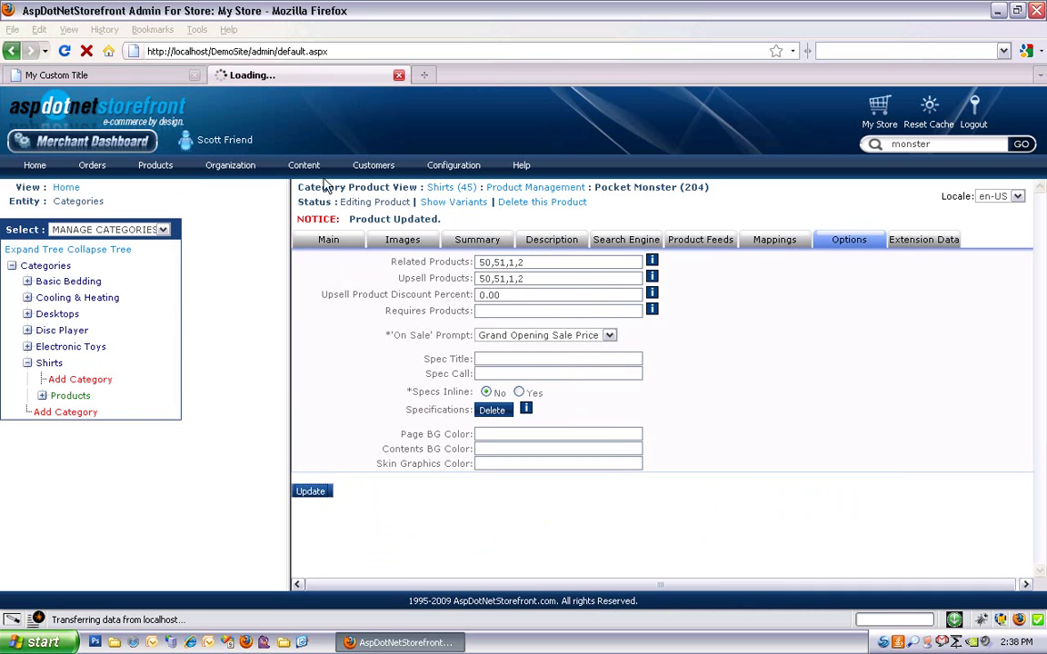
Reload the storefront page of the Pocket Monster product and check the prompt shown with its sale price
click(136, 77)
click(65, 50)
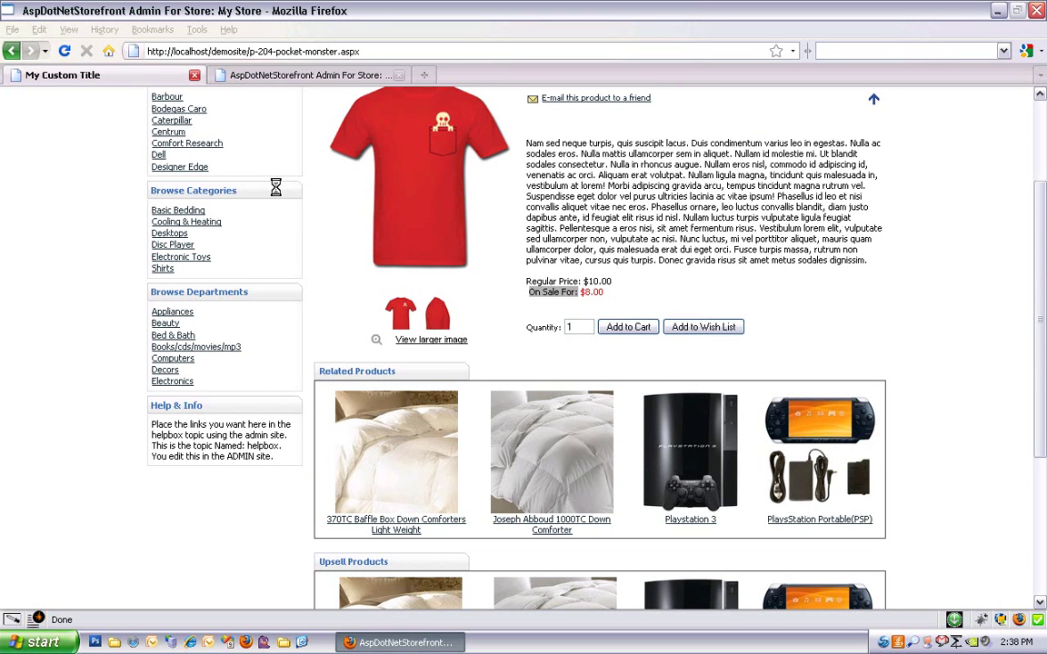
click(64, 52)
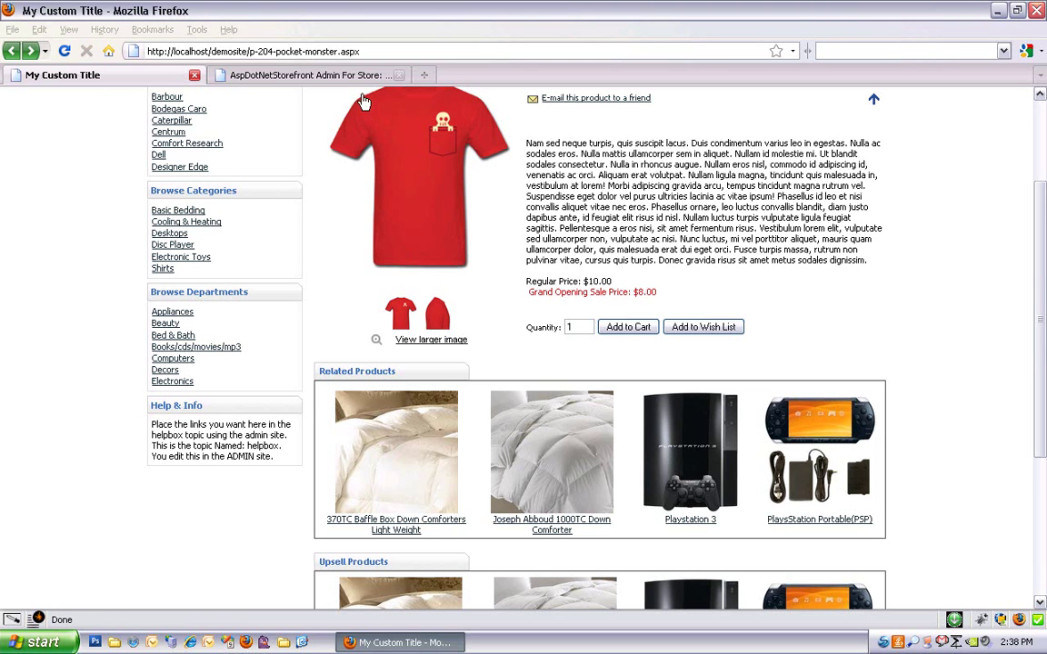
Return to the product's admin options and review the available 'On Sale' prompts and the Sales Prompts entry under Pricing and Promotions
click(318, 75)
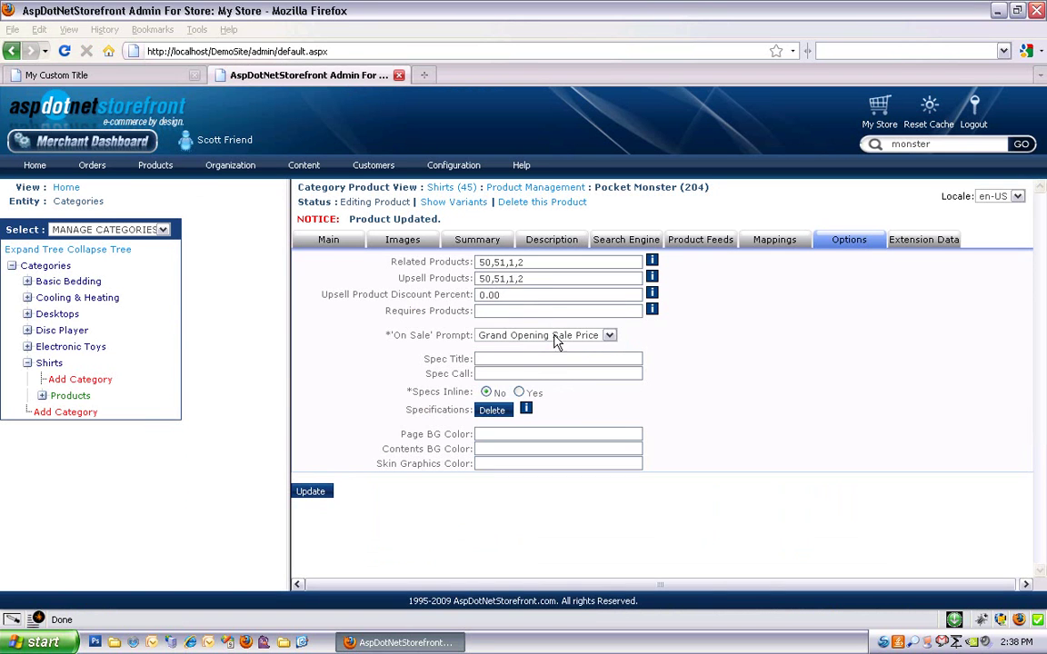
click(609, 335)
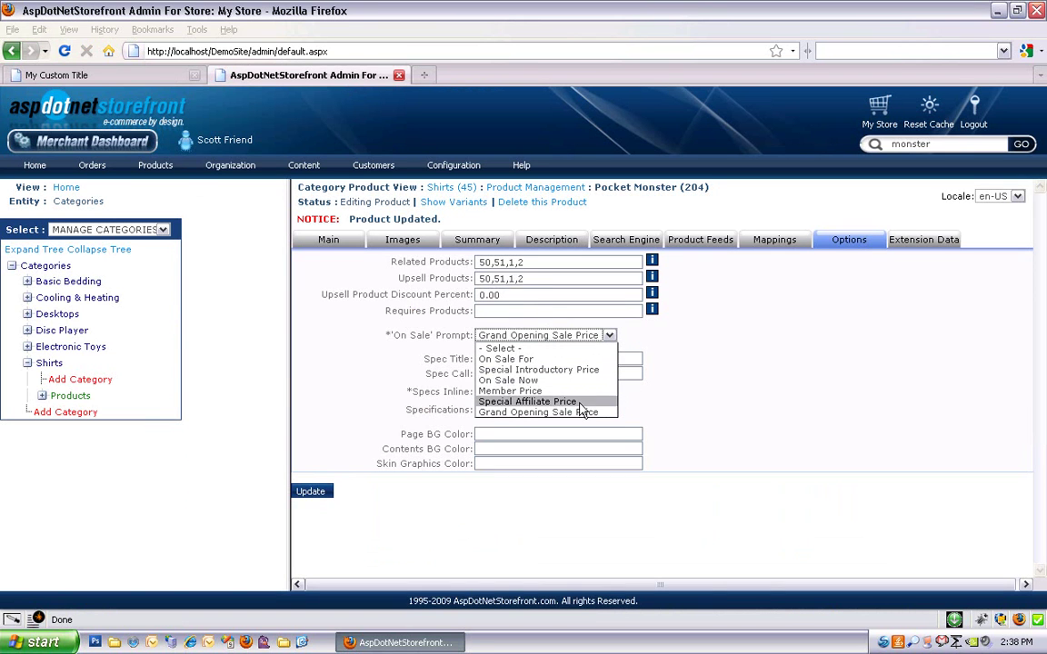
mouse_move(465, 181)
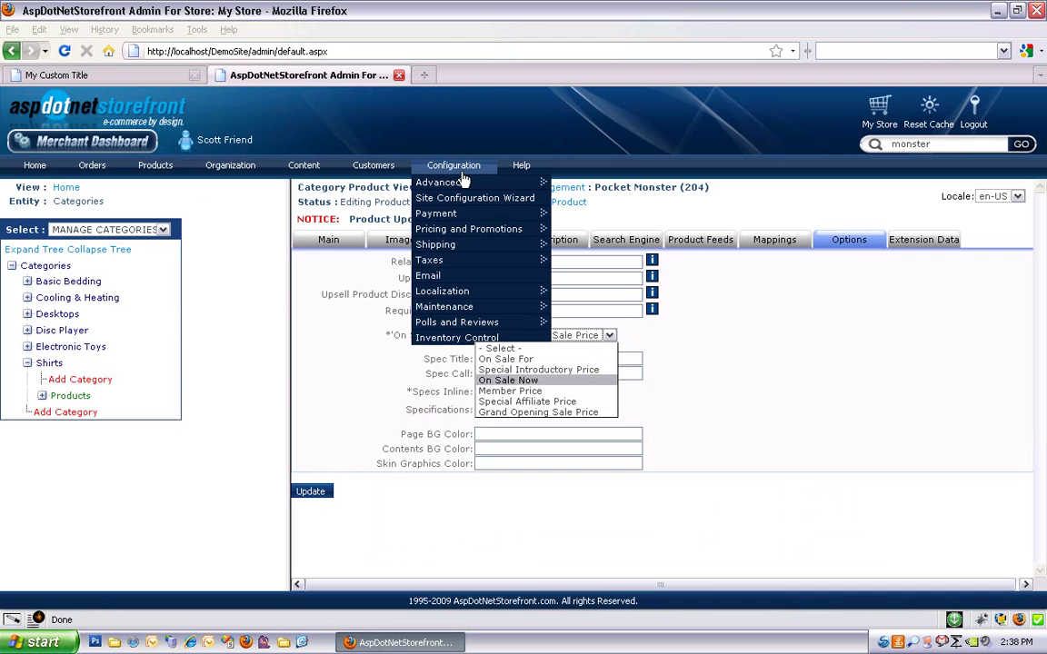
mouse_move(491, 231)
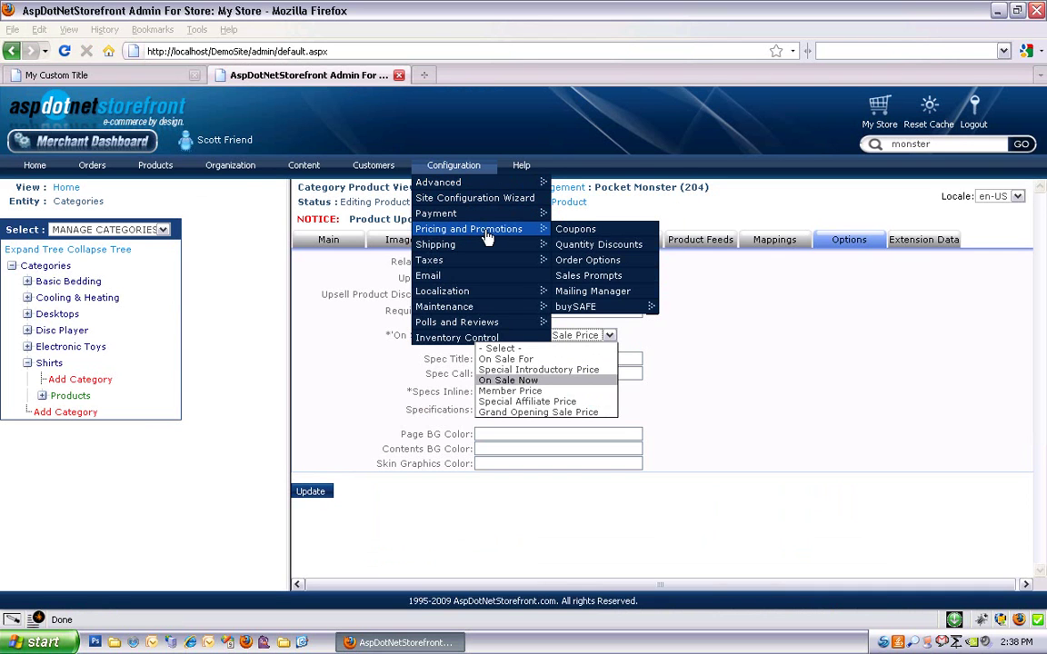
click(627, 278)
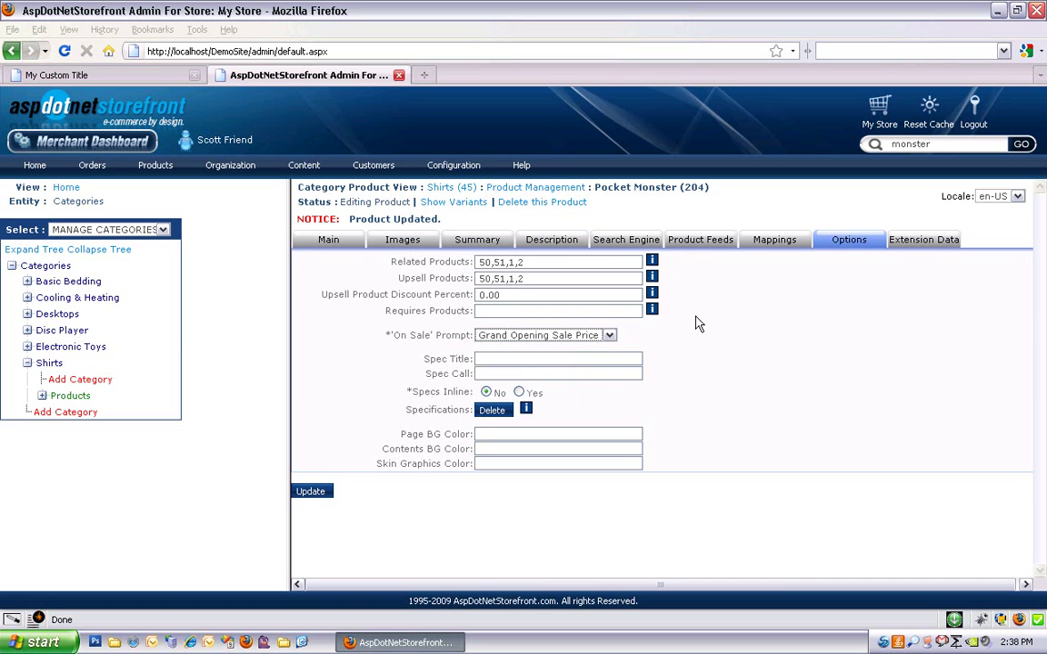